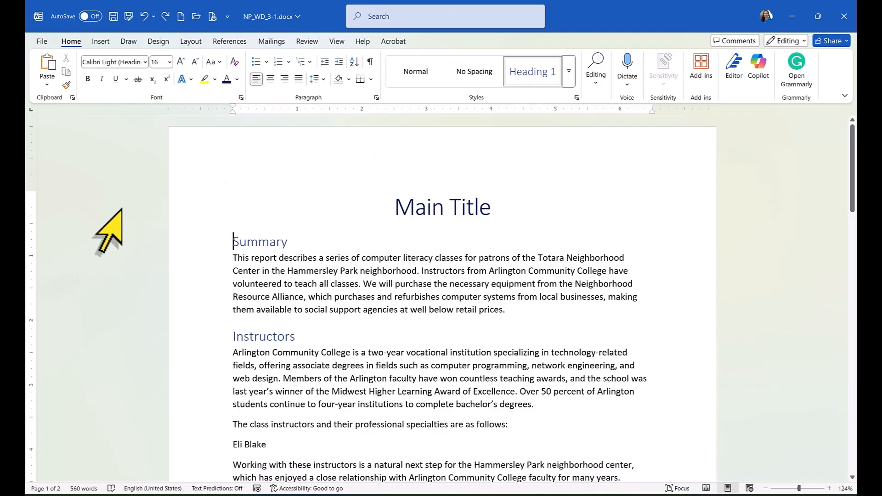
Show the Navigation pane beside the document
scroll(110, 230, down, 3)
scroll(110, 230, up, 3)
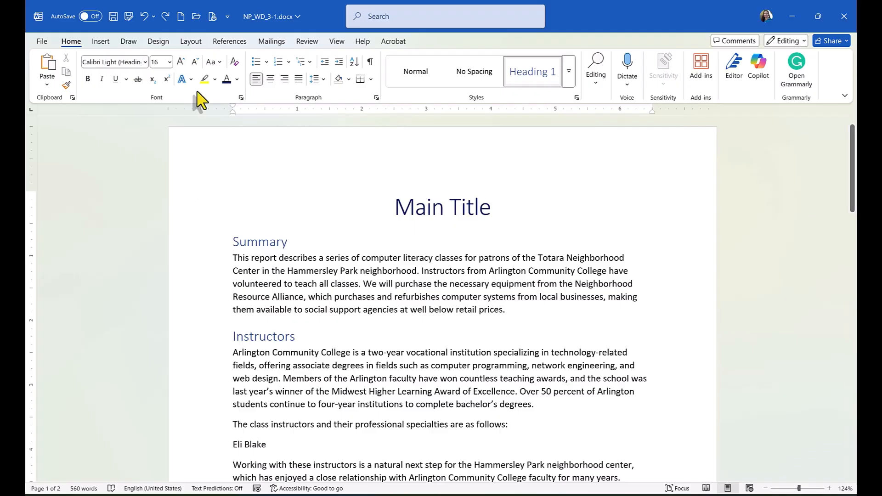
click(337, 42)
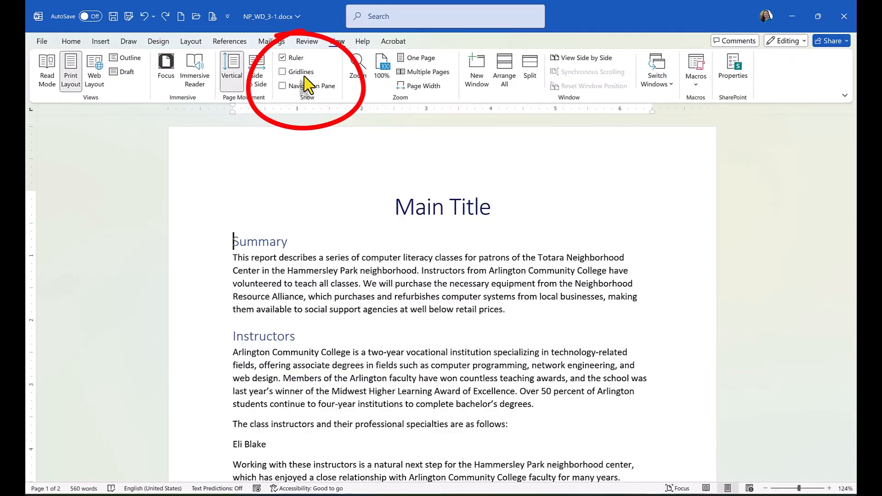
click(282, 86)
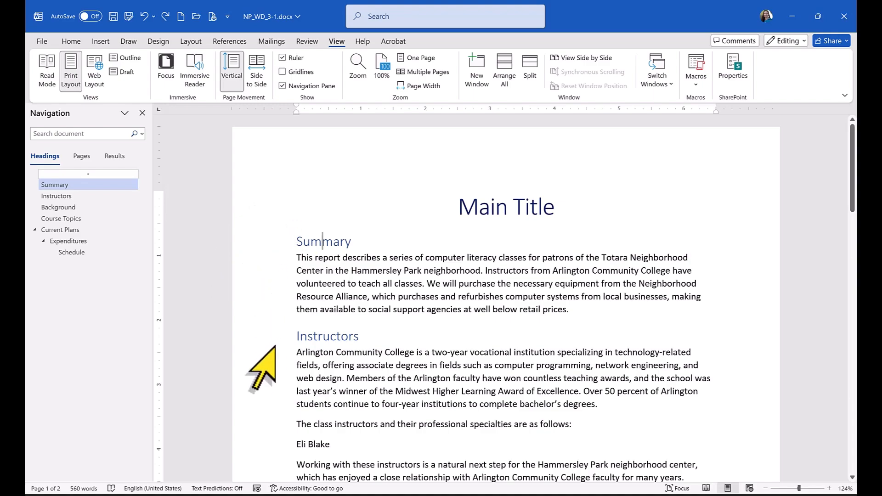
Browse the report by jumping to its Expenditures, Course Topics, Instructors, Background and Current Plans headings
scroll(274, 347, down, 6)
scroll(275, 346, up, 3)
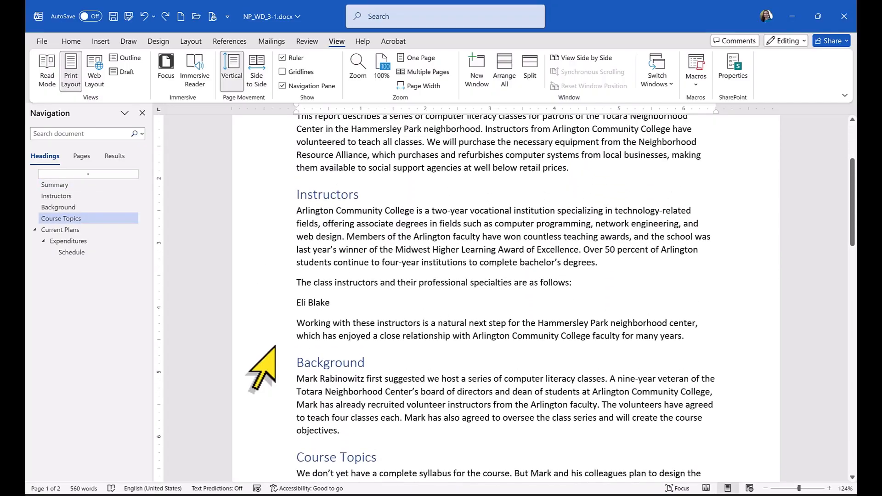
scroll(262, 367, up, 3)
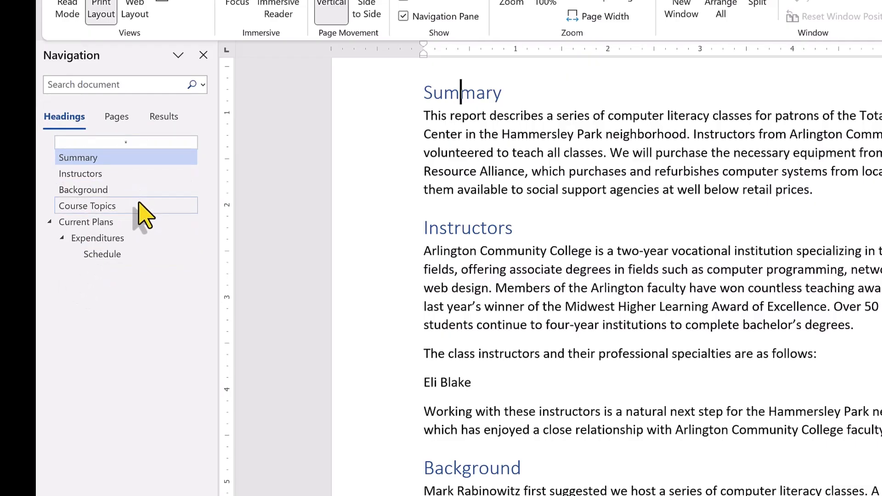
click(97, 240)
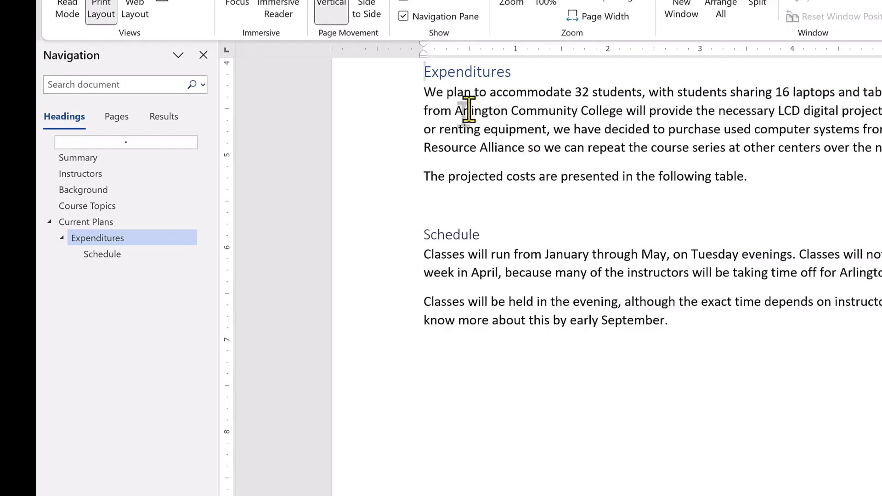
click(92, 207)
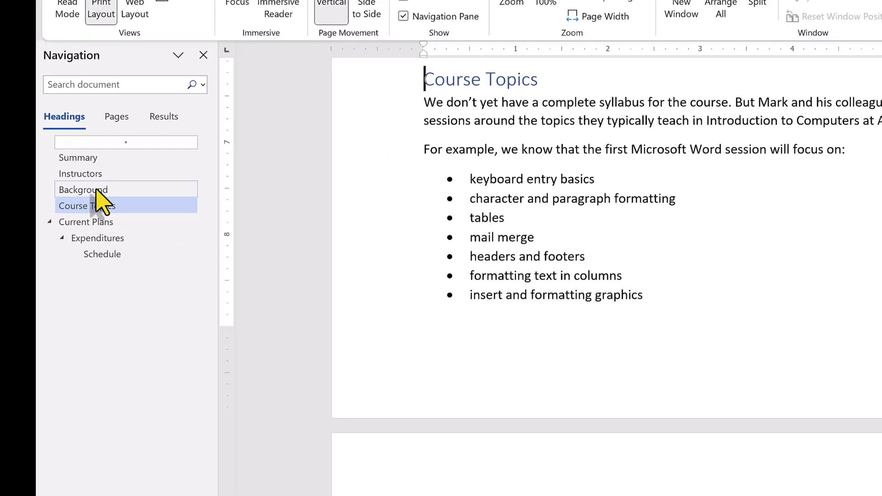
click(88, 174)
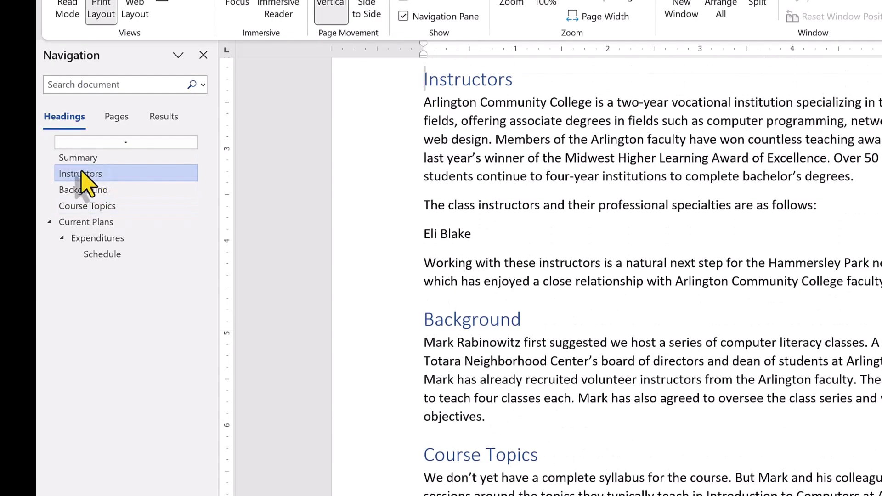
click(78, 191)
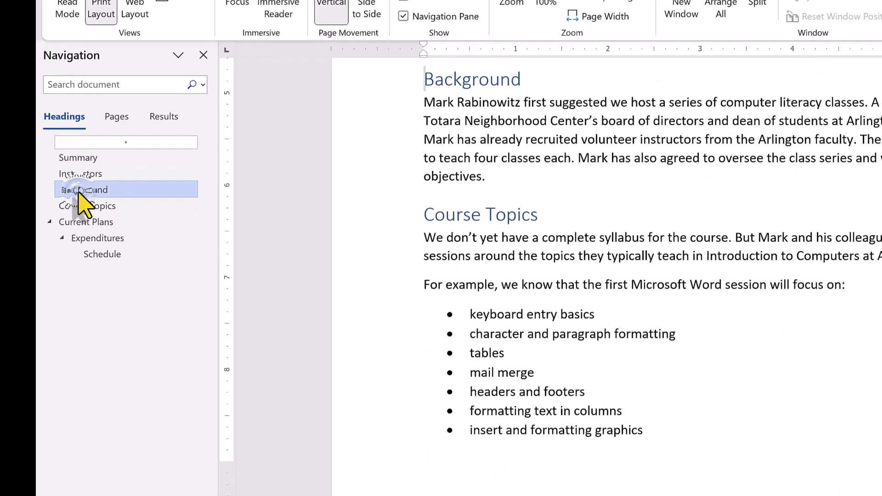
click(94, 223)
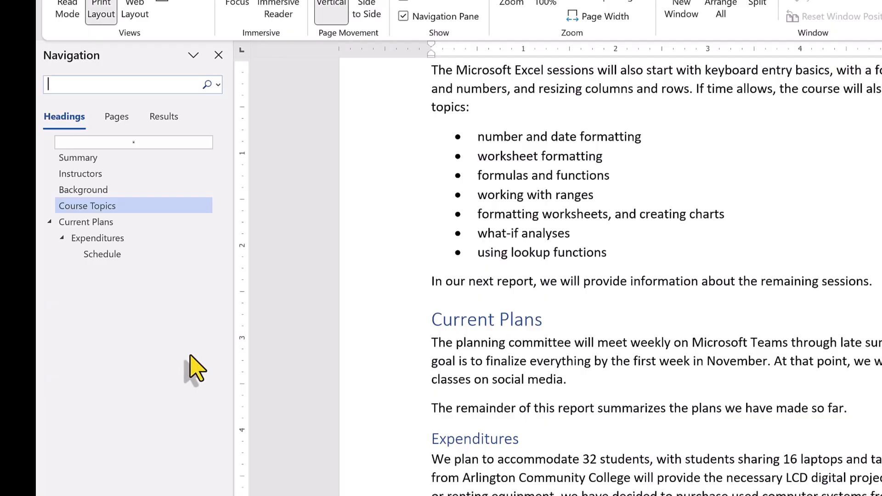
Search the document for "32 students" and place the cursor in the sentence about projected costs
scroll(557, 216, up, 15)
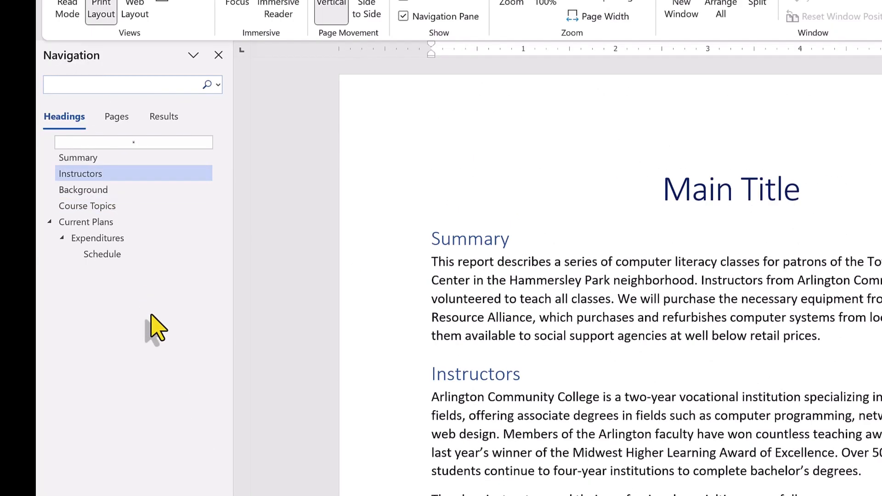
key(Return)
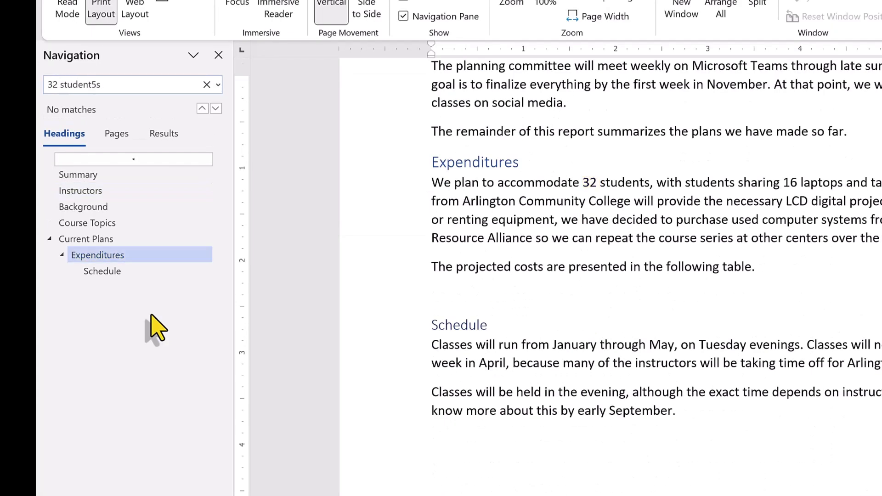
text(s)
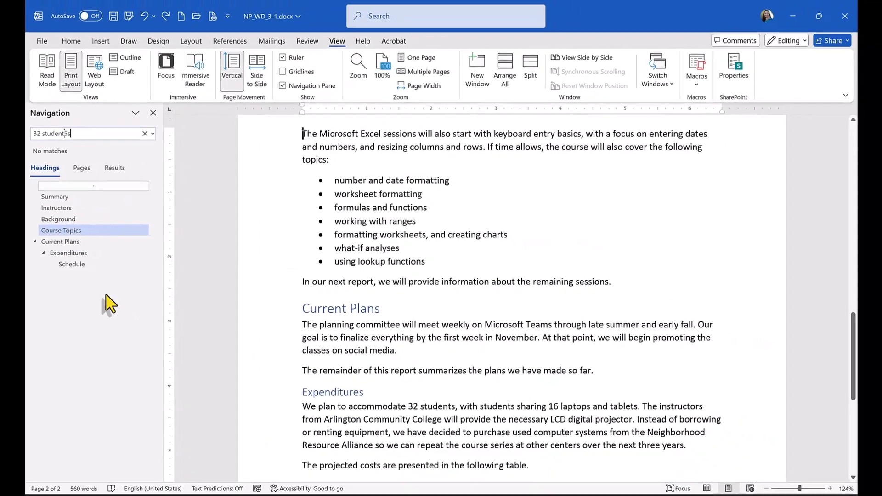
key(Left)
key(BackSpace)
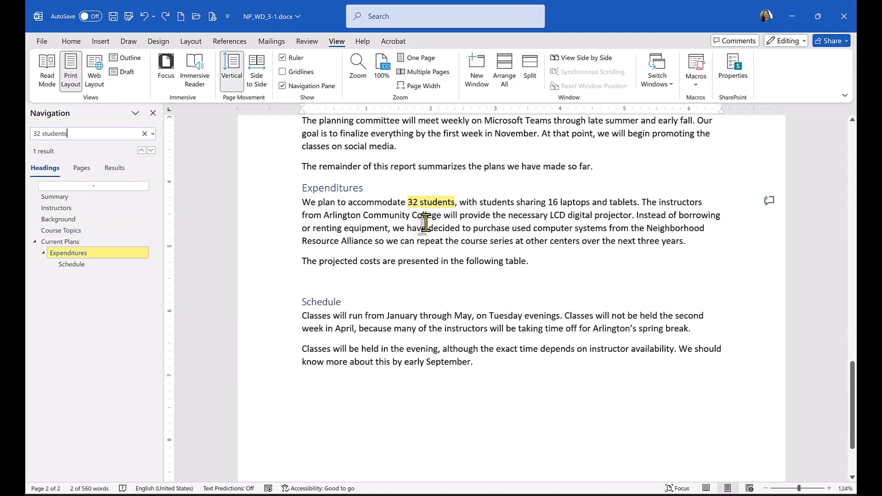
click(353, 260)
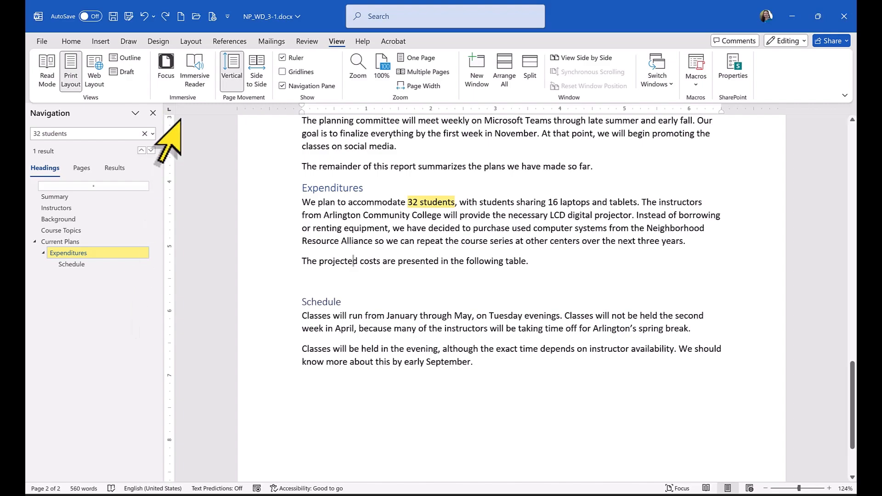
Close the Navigation pane
click(153, 112)
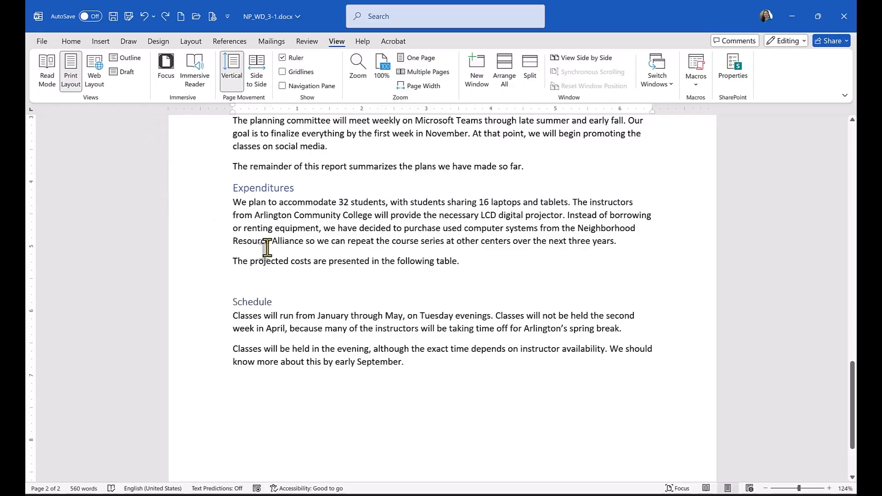
scroll(266, 248, up, 15)
scroll(266, 248, up, 5)
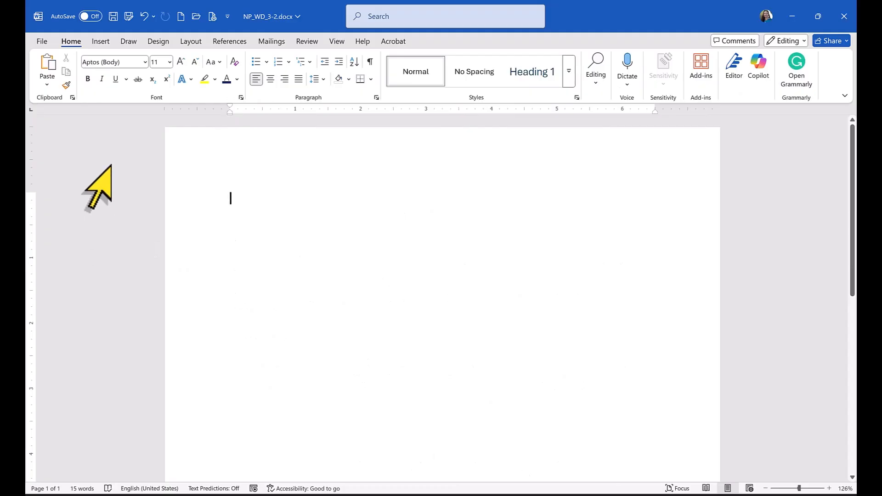
Insert a table with 5 columns and 2 rows, using automatic fixed column width
click(101, 42)
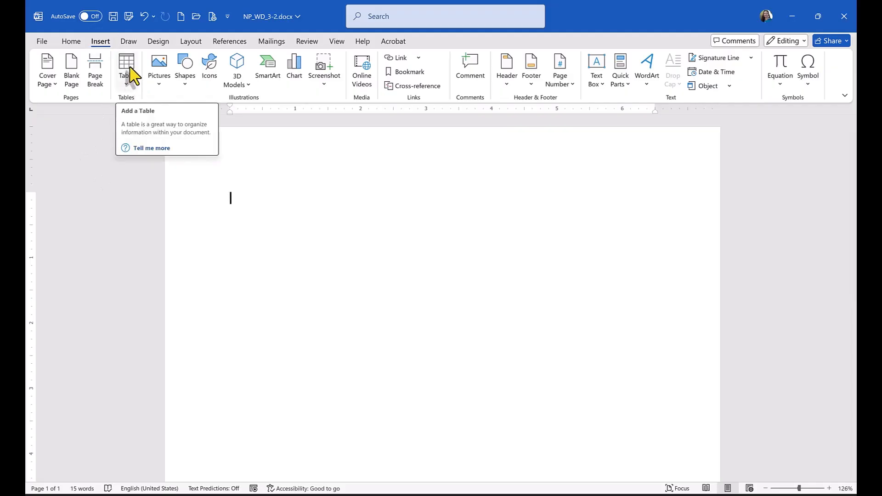
click(126, 74)
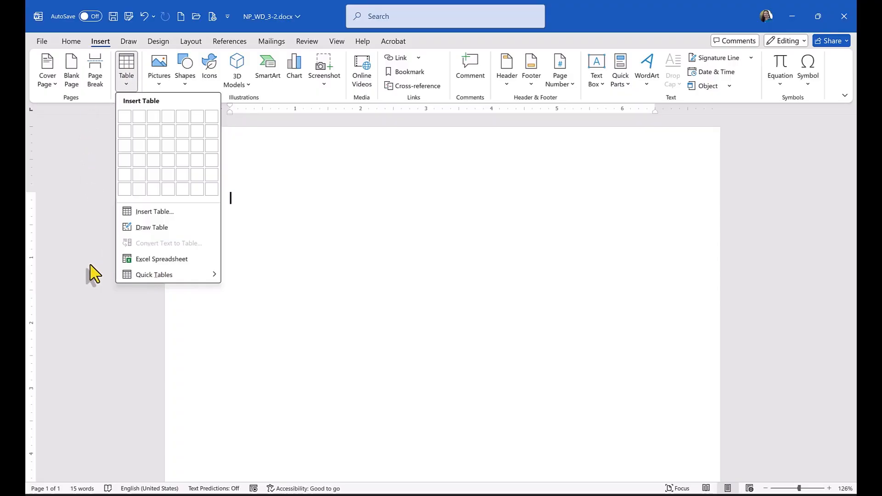
click(156, 211)
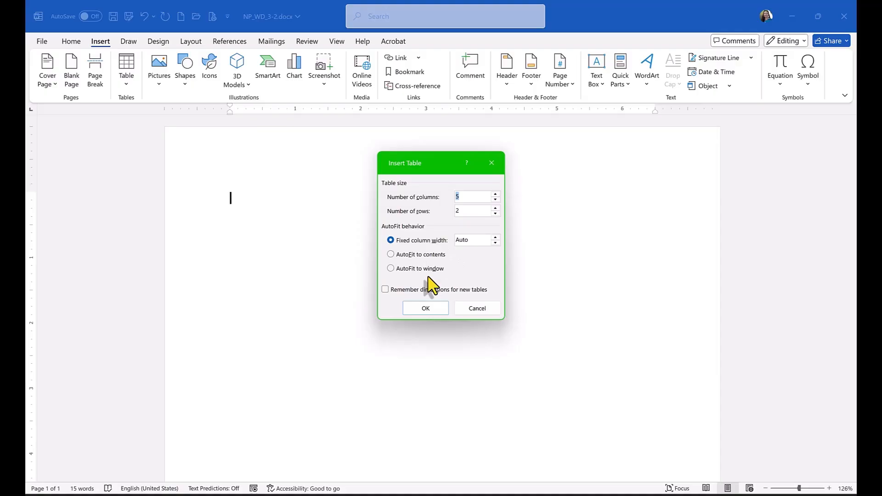
click(431, 309)
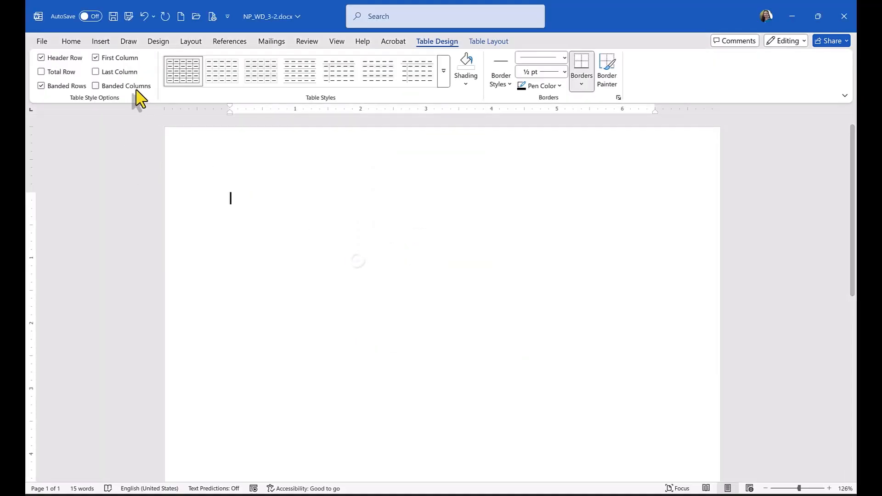
Draw a freehand table about 3.93" wide and 1.95" high, and draw dividing lines inside it
click(101, 42)
click(127, 76)
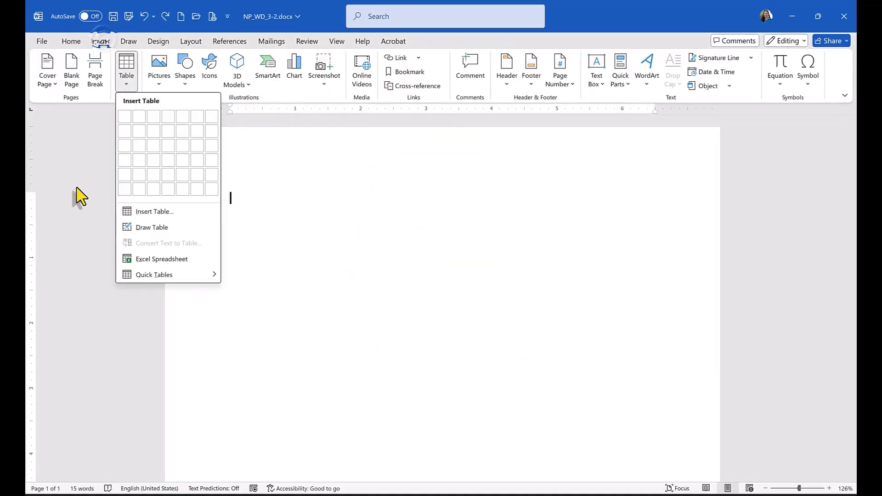
click(171, 227)
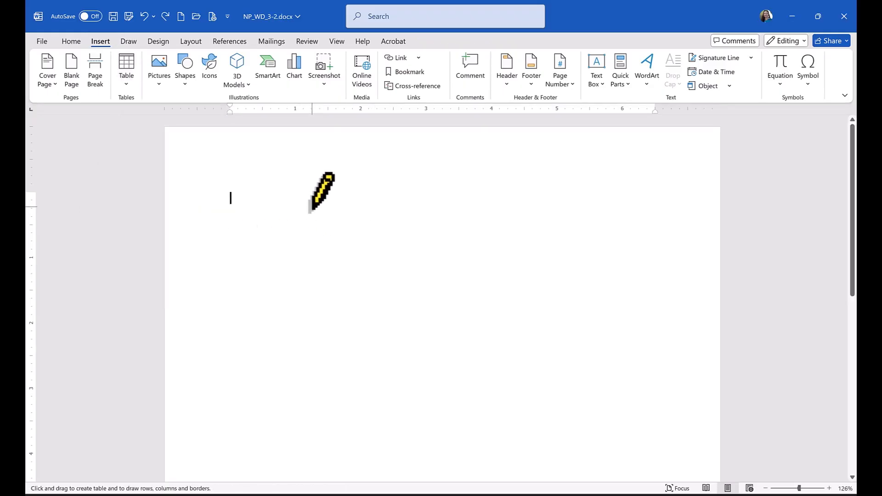
mouse_move(310, 206)
mouse_down()
mouse_move(449, 276)
mouse_move(519, 287)
mouse_move(563, 311)
mouse_move(564, 334)
mouse_up()
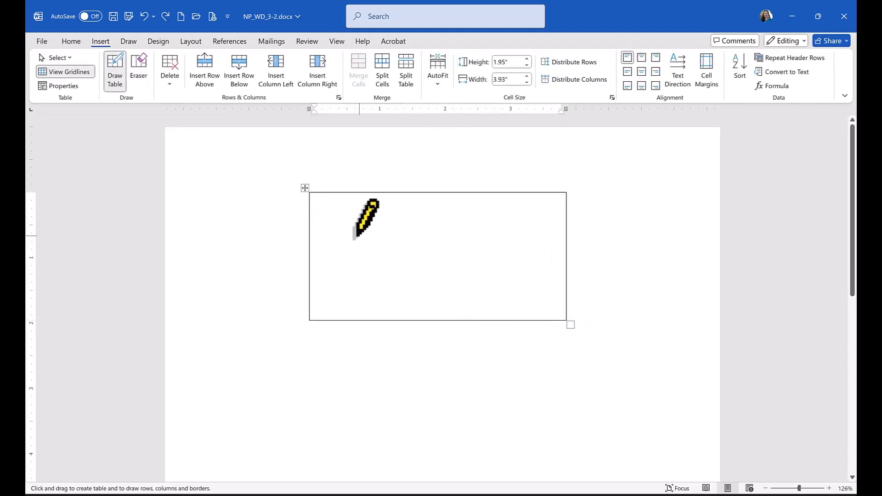
drag(350, 202, 350, 317)
drag(407, 213, 424, 301)
drag(445, 215, 522, 263)
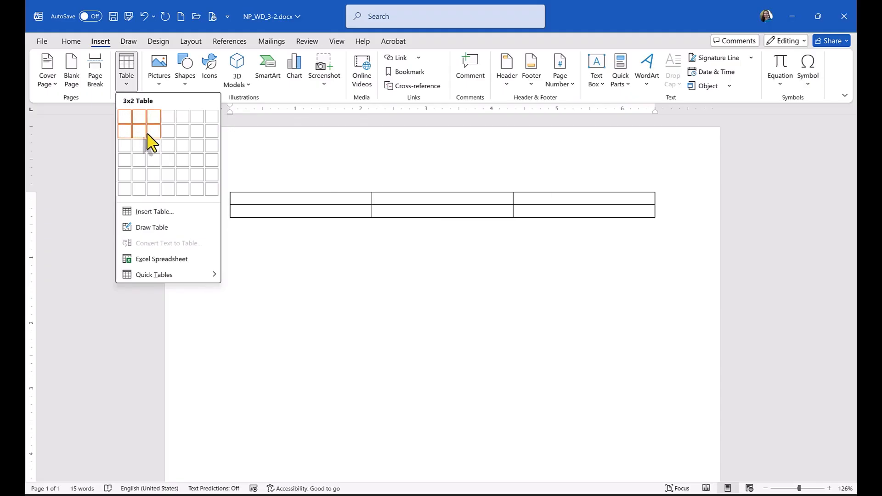
Insert a table with five columns and five rows
click(185, 176)
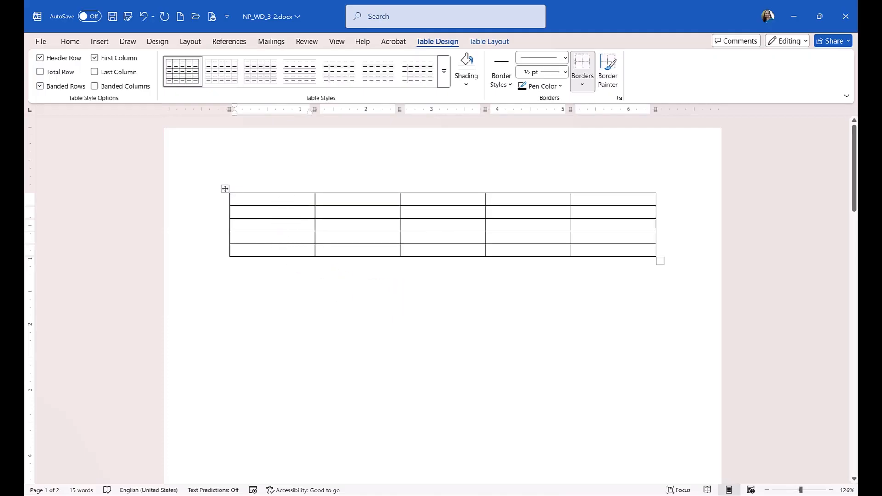
Try selecting the first two cells of the top two rows, and the whole second column
drag(281, 199, 349, 213)
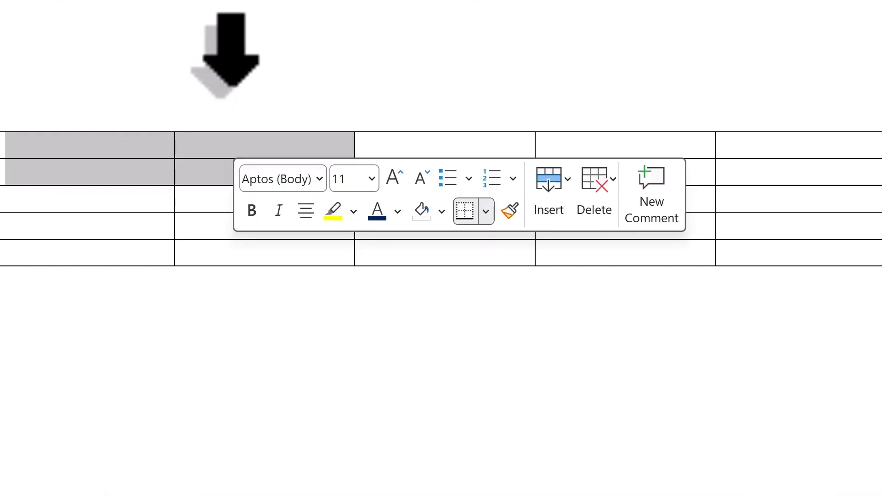
click(203, 94)
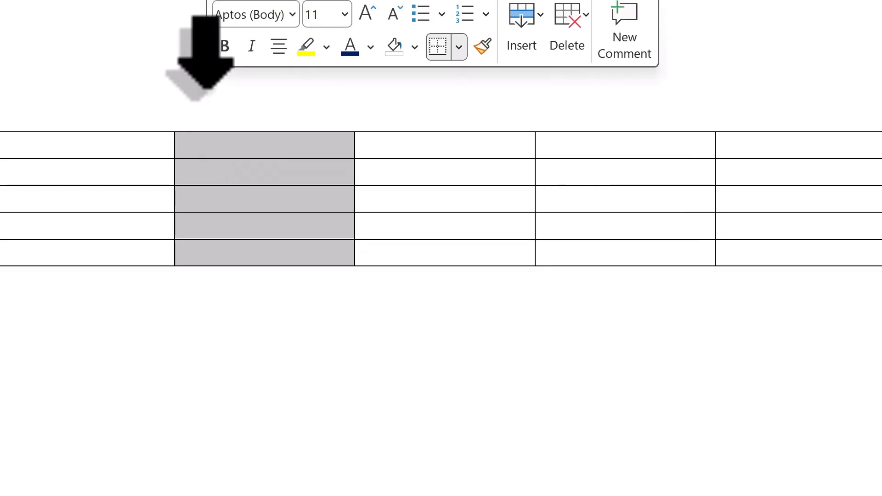
click(94, 149)
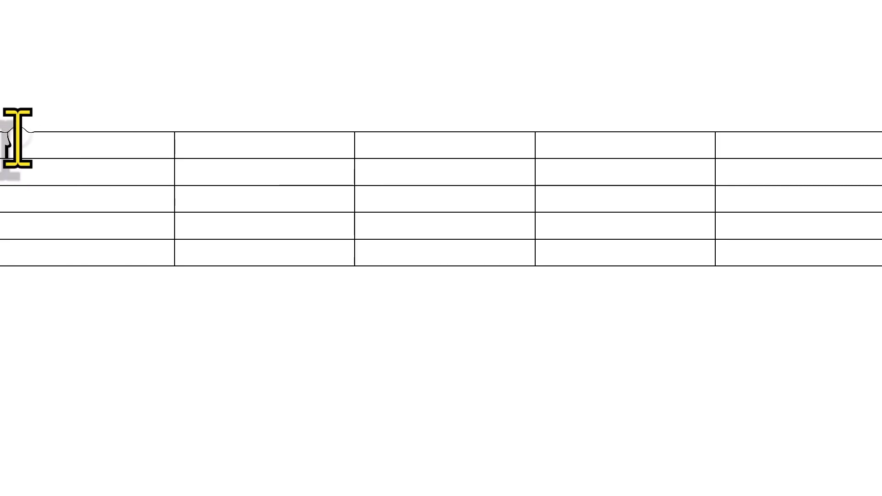
Merge the first two cells of the table's top two rows into one cell
drag(14, 143, 212, 175)
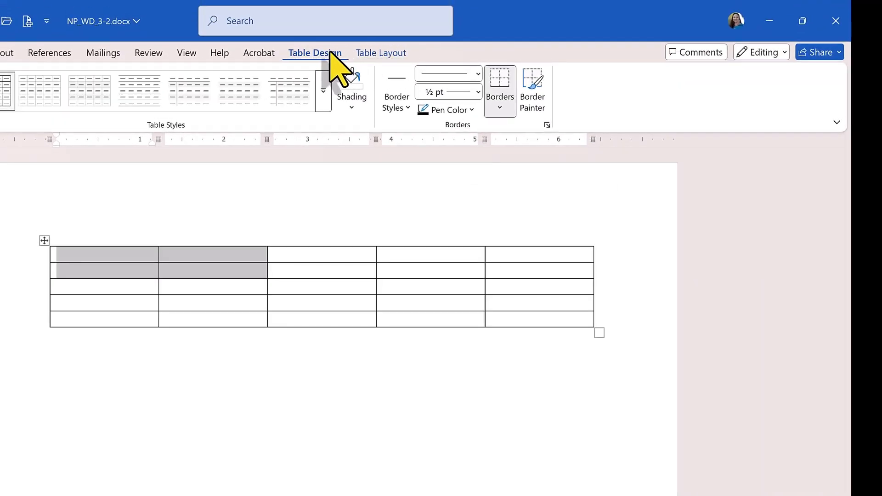
click(385, 55)
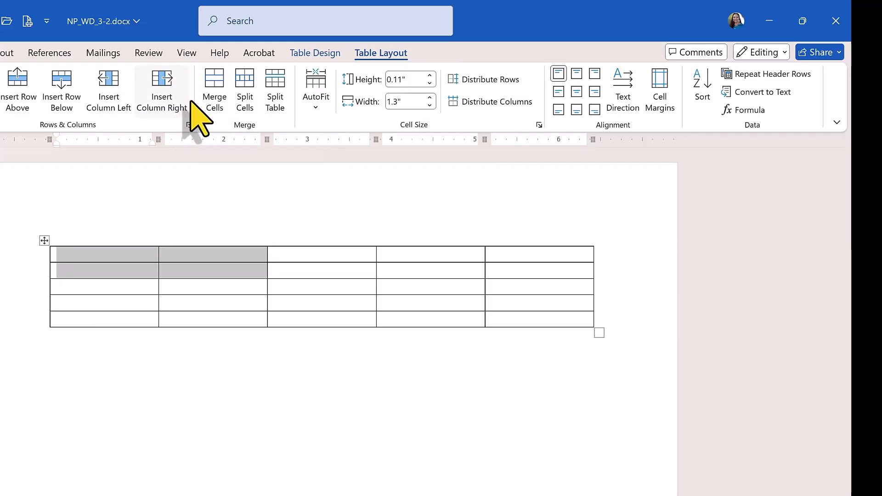
click(218, 94)
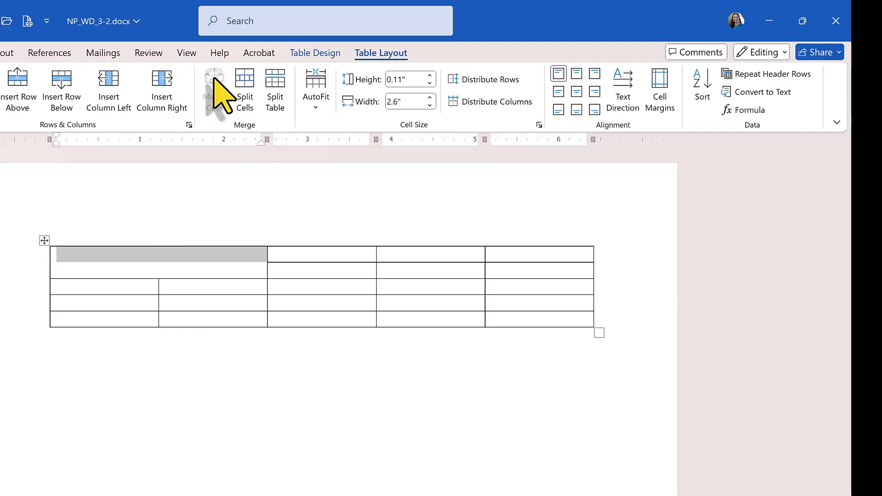
click(289, 403)
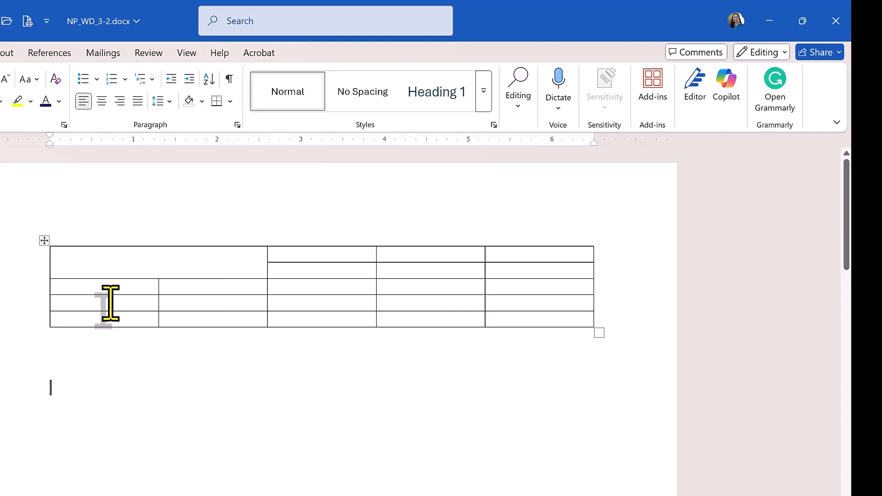
Merge the first two cells of the table's fourth row
drag(110, 303, 149, 301)
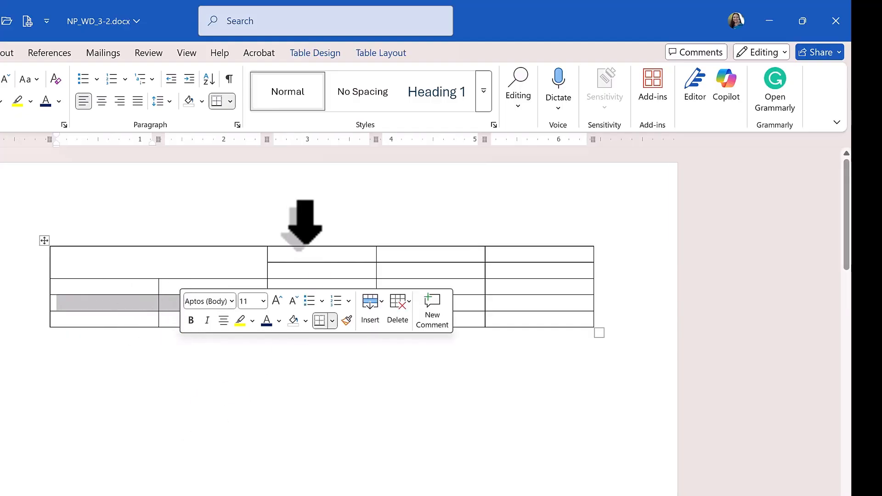
click(390, 53)
click(212, 92)
Select the table's whole third column and clear the selection
click(318, 220)
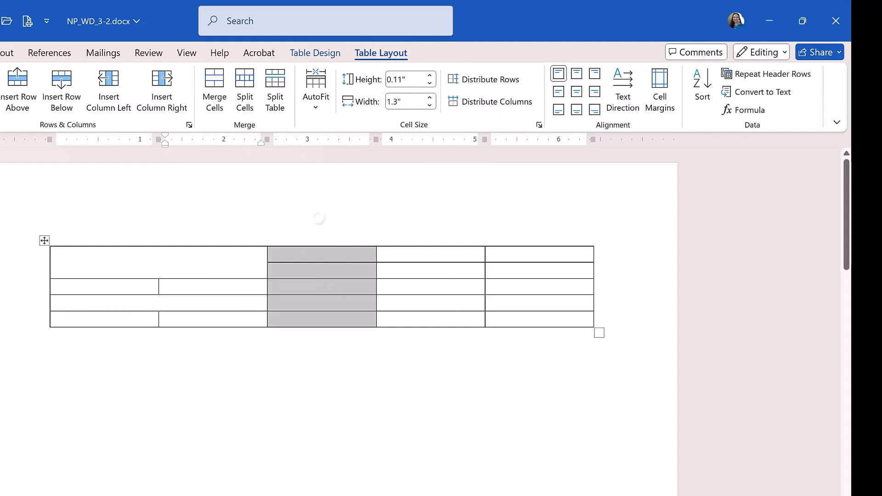
click(370, 380)
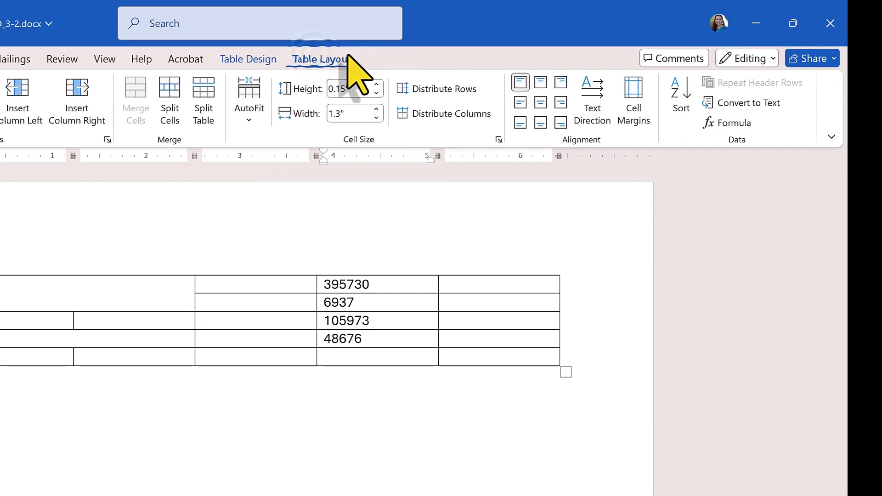
Insert the formula =SUM(ABOVE) in the last cell of the table's number column
click(731, 124)
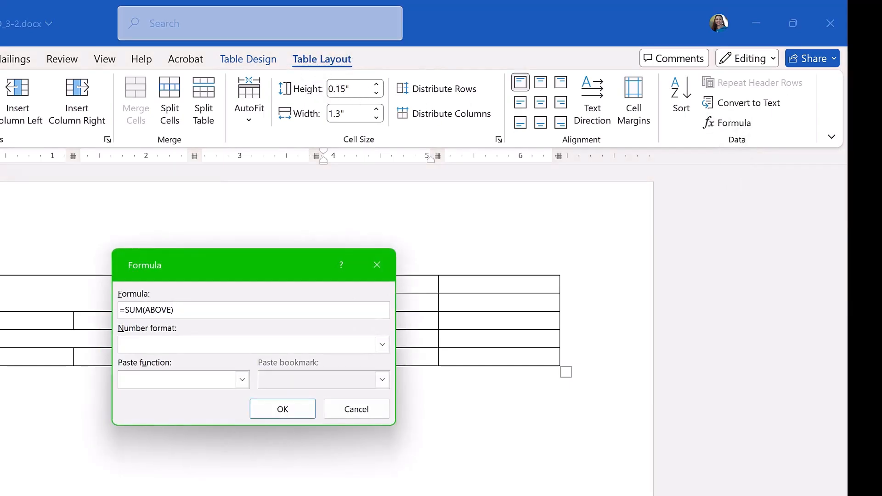
drag(240, 263, 125, 253)
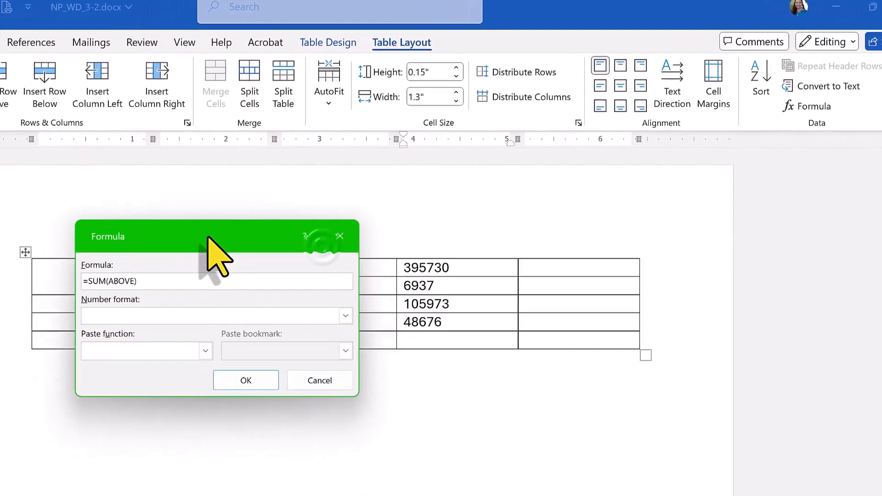
drag(205, 238, 219, 240)
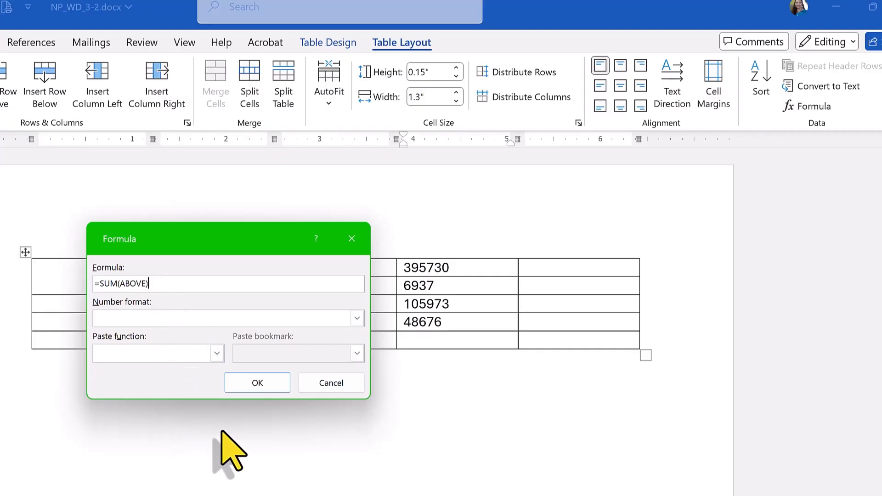
click(251, 383)
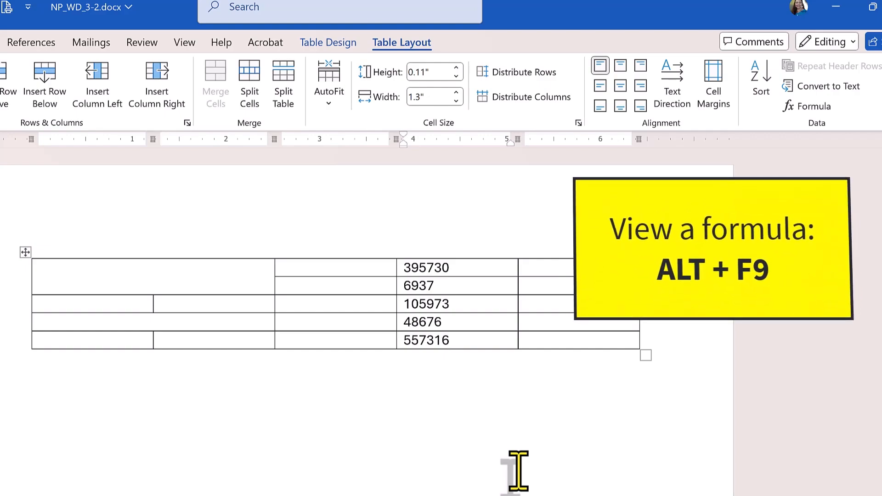
Show the field code behind the total in the number column's last cell and switch back to its result
key(alt)
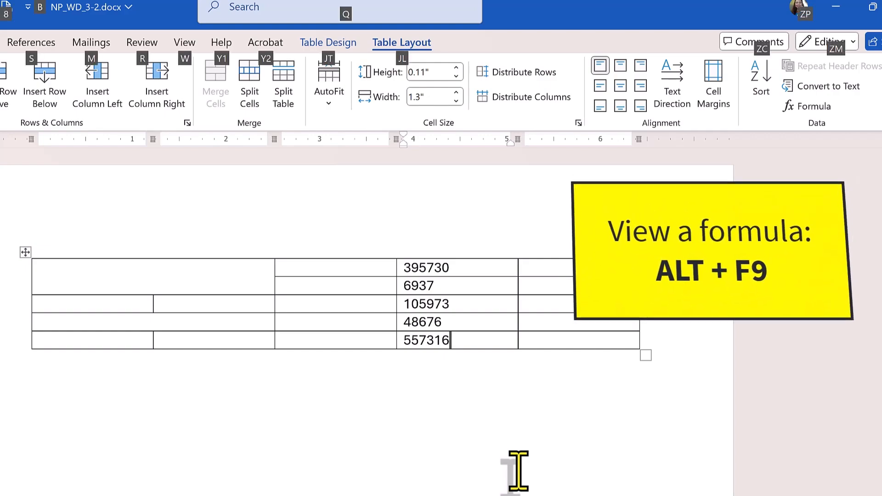
key(alt)
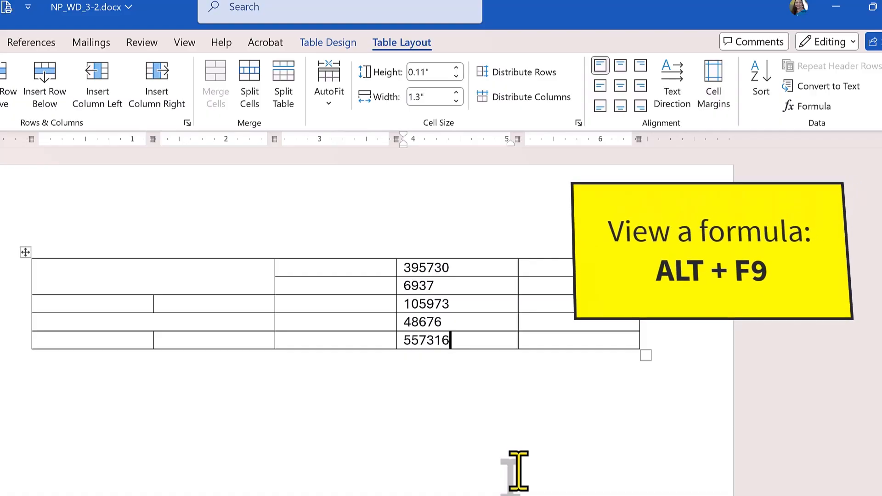
key(alt+F9)
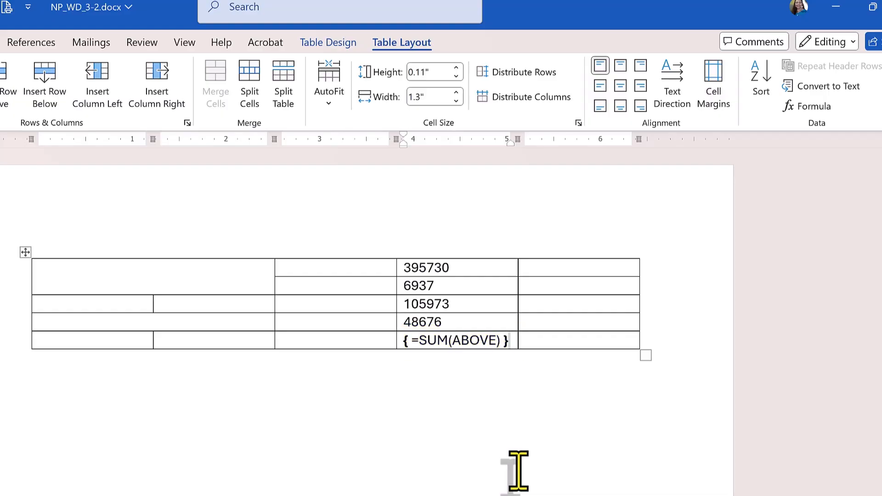
key(alt)
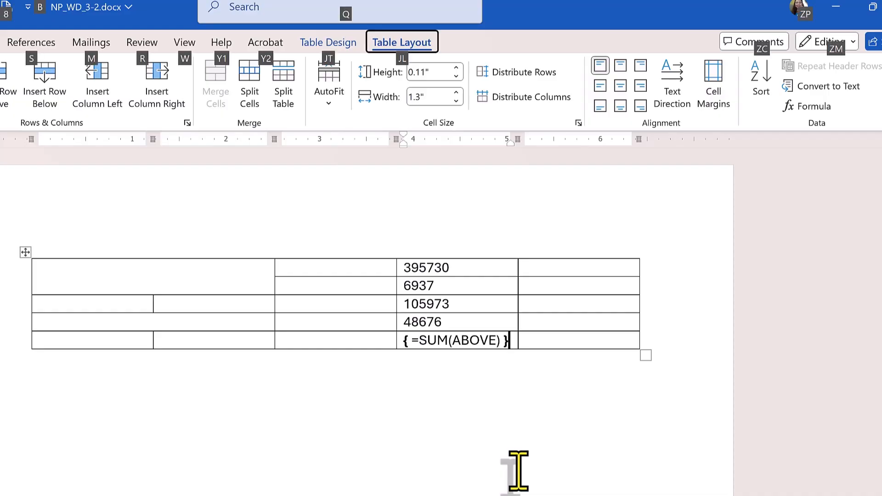
key(alt+F9)
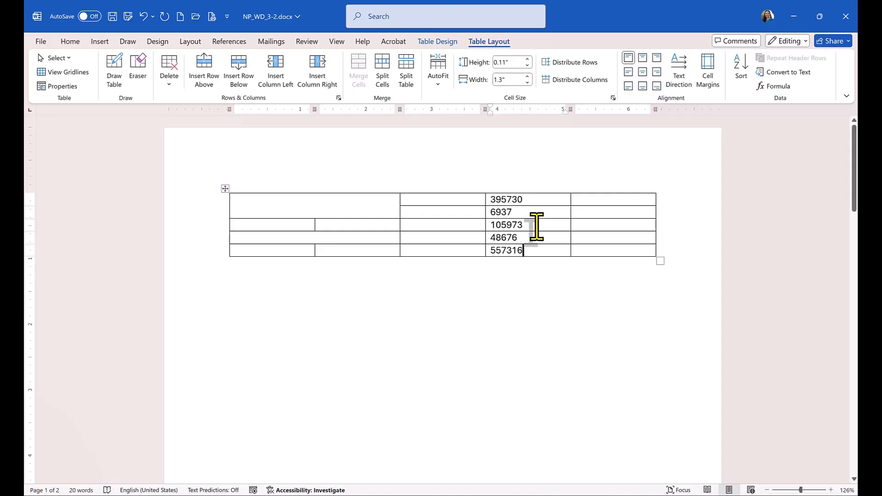
Replace the third number in the table's number column with 583
drag(522, 225, 489, 225)
click(572, 346)
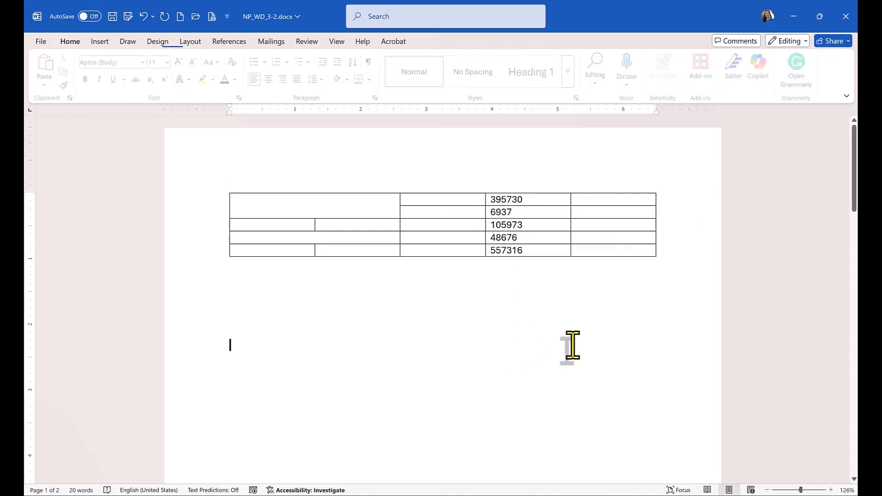
double_click(508, 226)
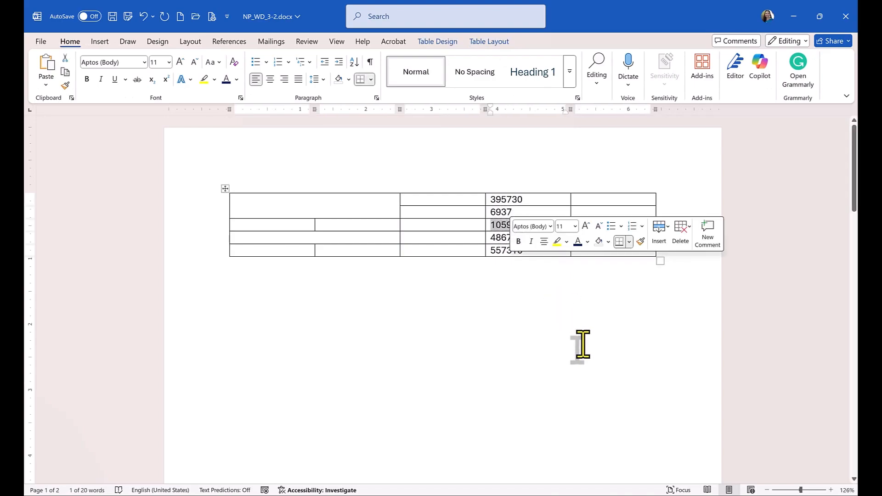
text(583)
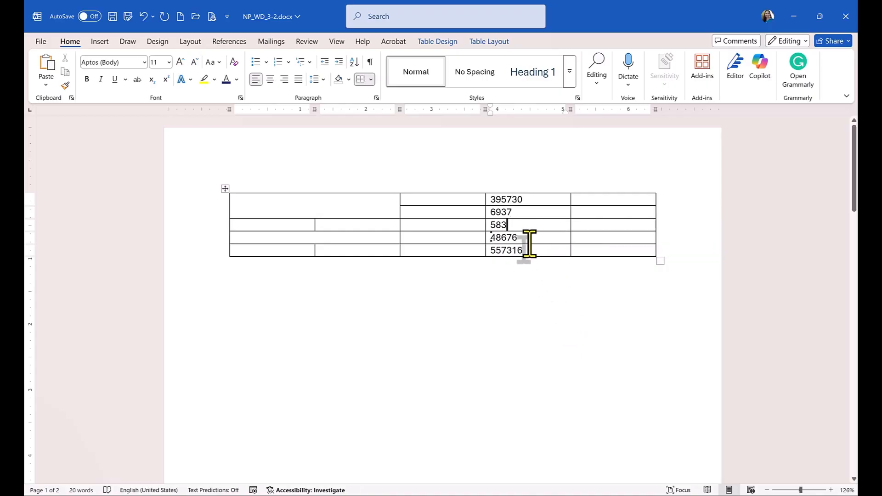
Update the formula field in the last cell of the number column
double_click(503, 252)
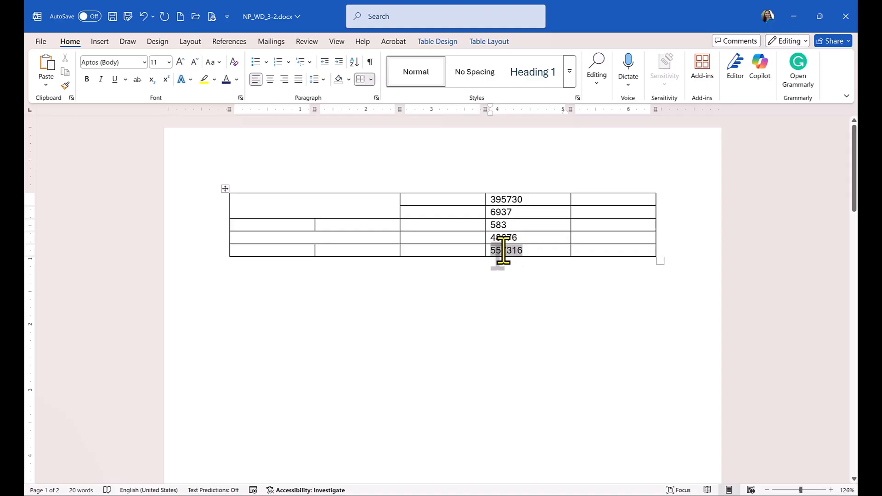
right_click(505, 251)
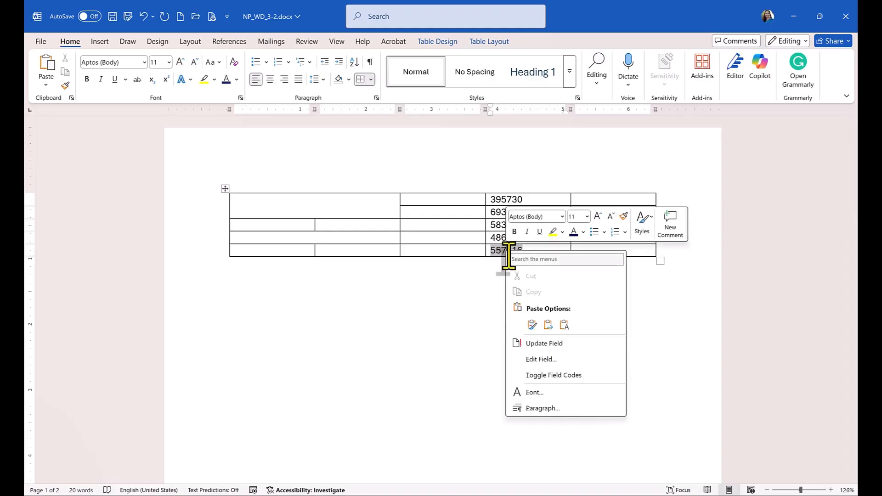
click(544, 343)
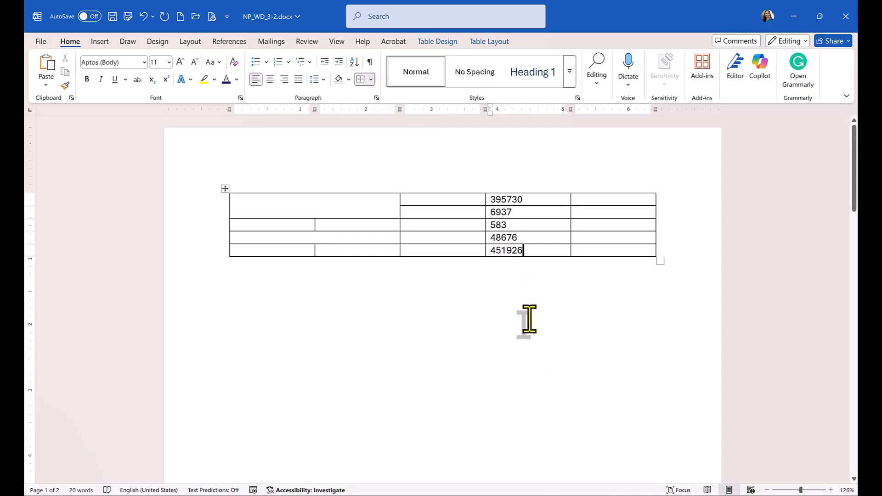
double_click(533, 252)
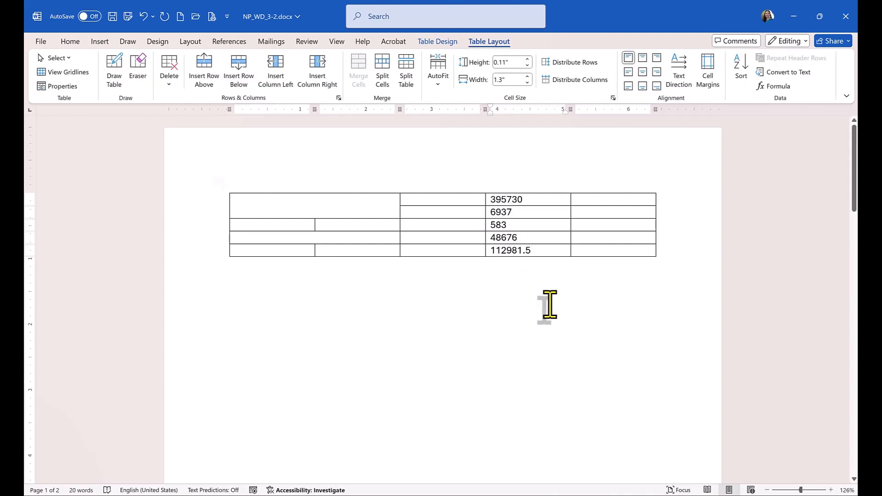
Select the header row of the Item, Notes and Cost table and clear the selection
scroll(549, 304, down, 10)
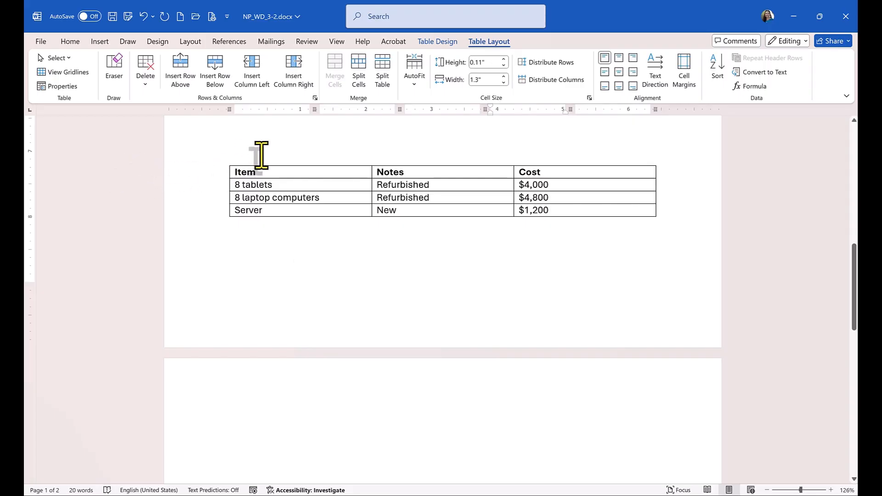
drag(330, 170, 565, 174)
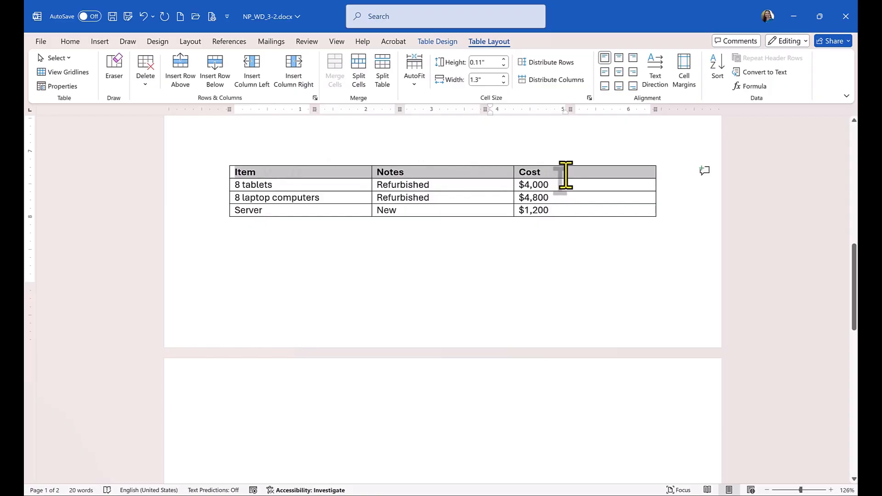
click(445, 274)
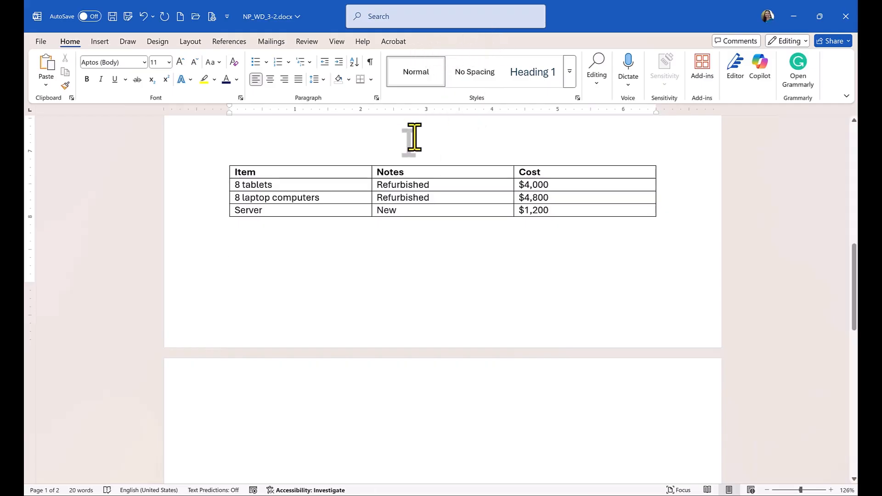
Open the Sort settings for the Item, Notes and Cost table and specify that it has a header row
click(448, 185)
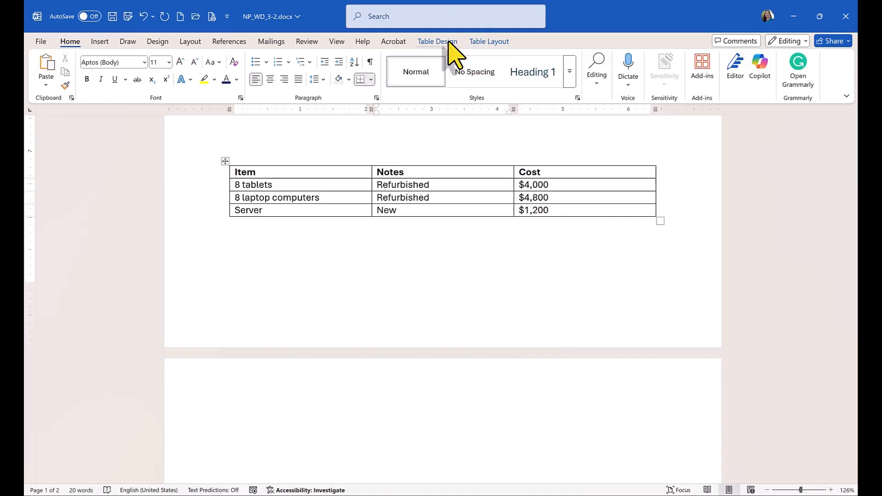
click(434, 42)
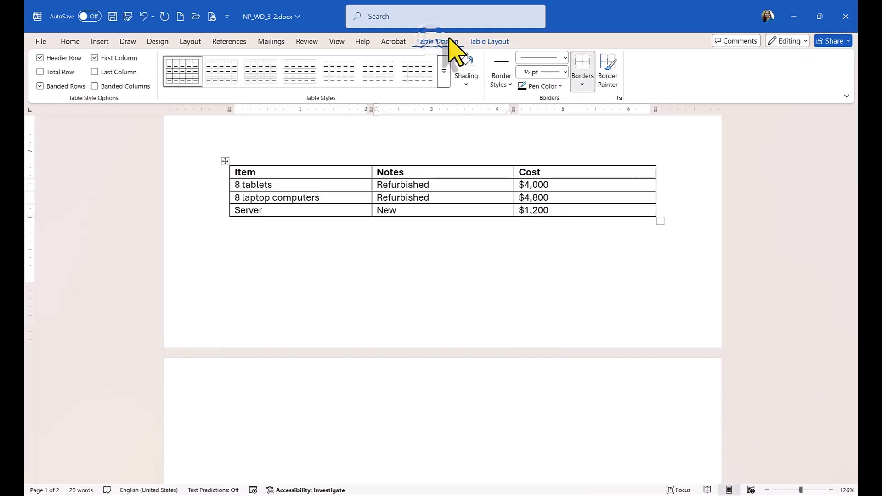
click(499, 41)
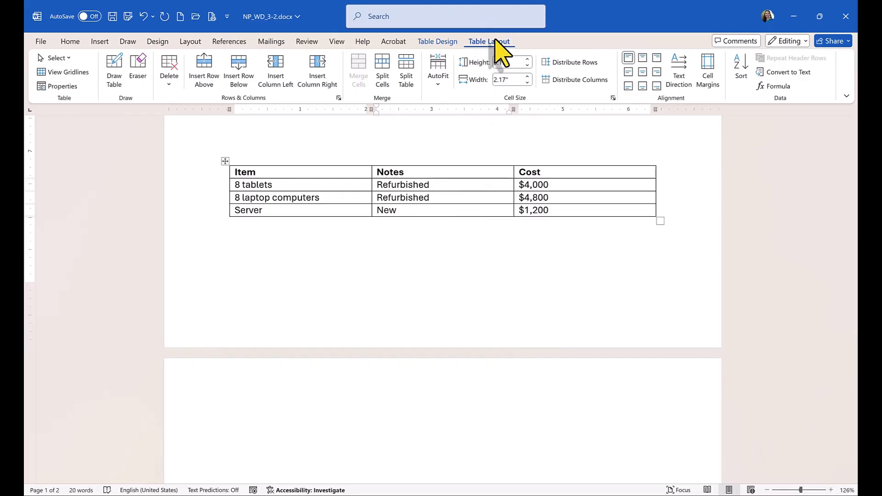
click(744, 70)
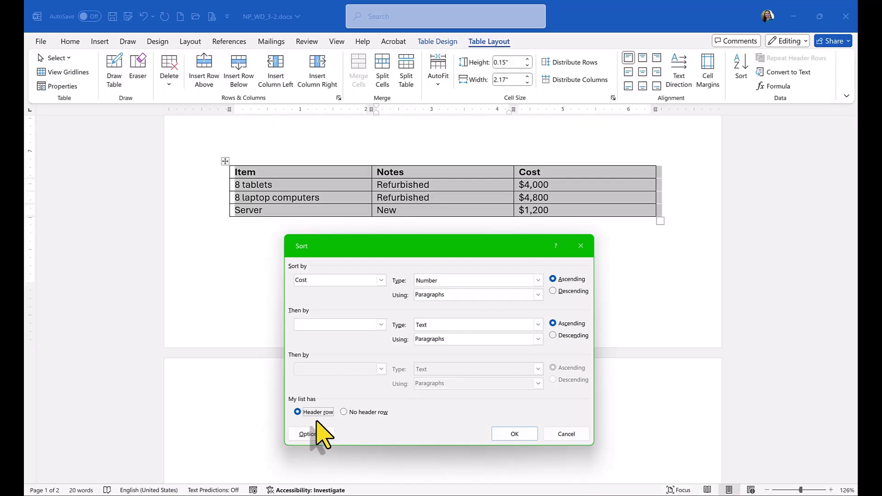
click(343, 412)
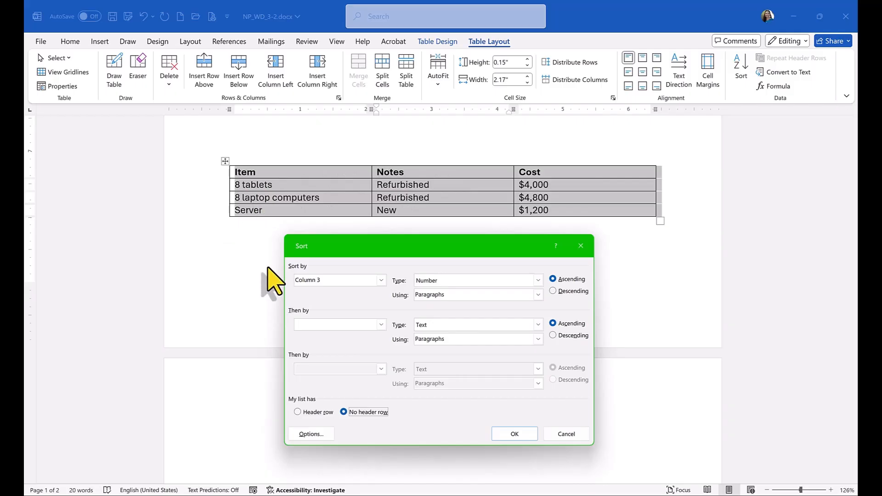
click(297, 412)
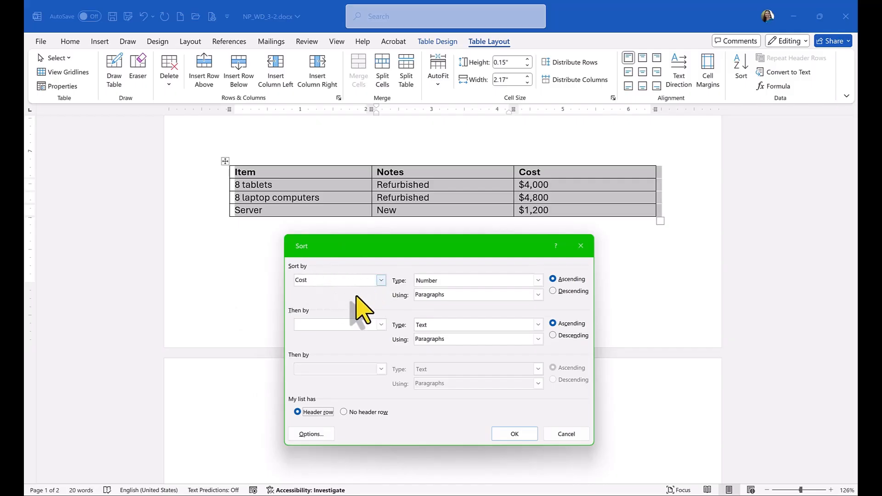
Sort the table by the Cost column as Number in ascending order
click(363, 281)
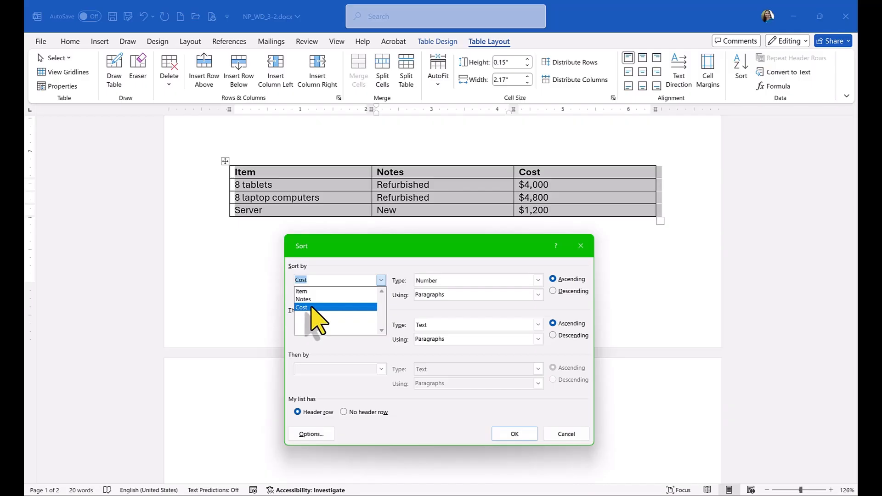
click(311, 307)
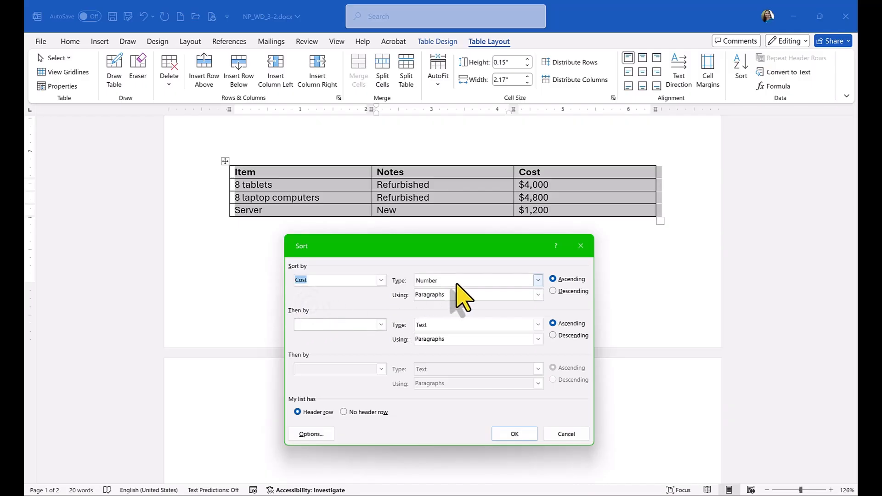
click(538, 280)
click(539, 280)
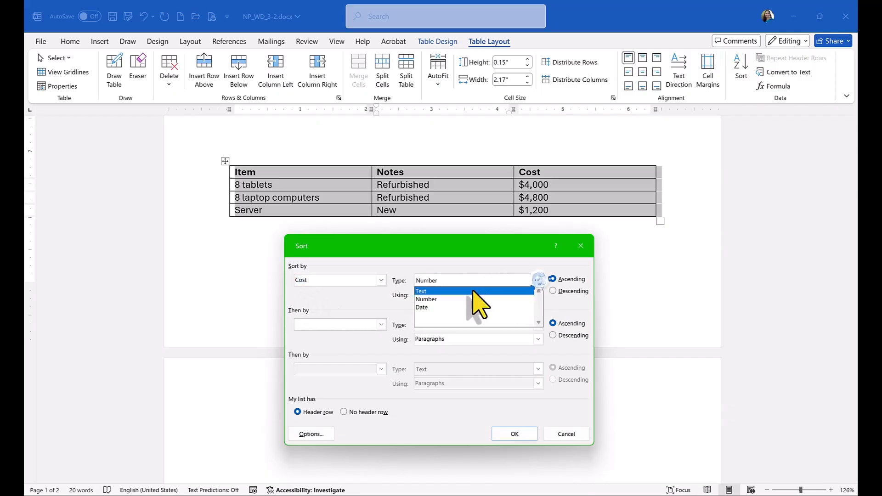
click(440, 300)
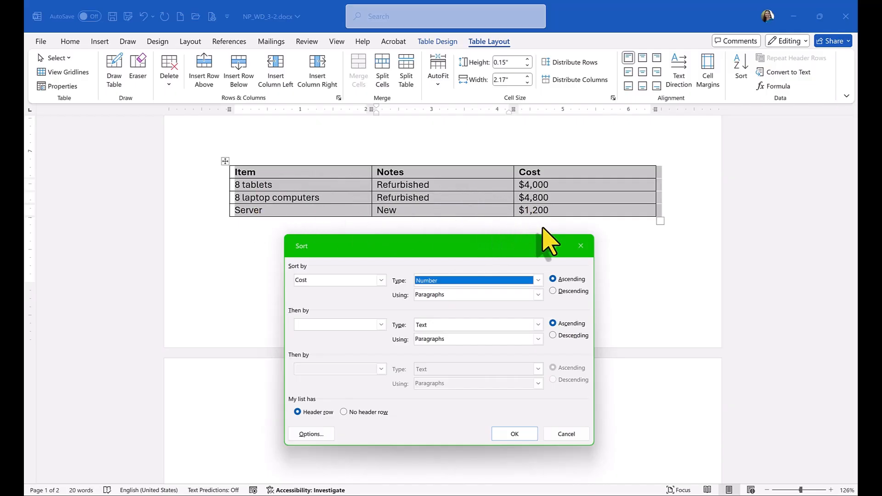
click(514, 434)
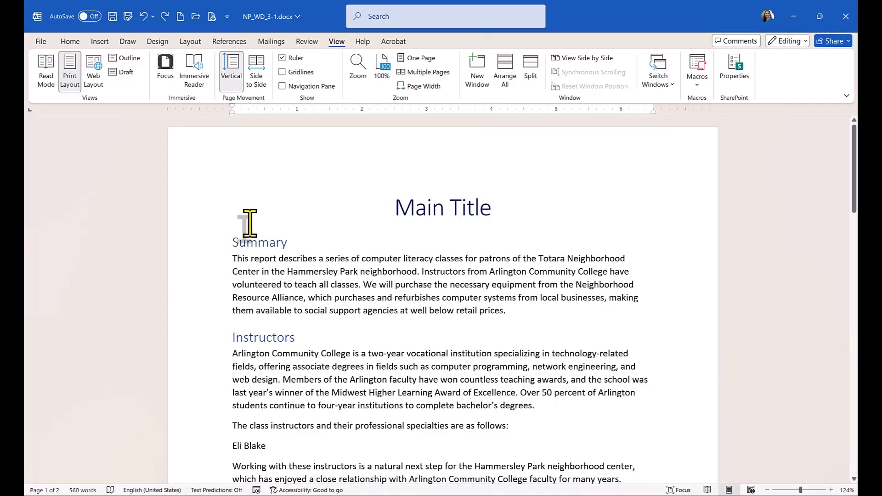
Set a left-aligned tab stop at 3" with dotted leader style 2 for the paragraph under the Summary heading
click(227, 261)
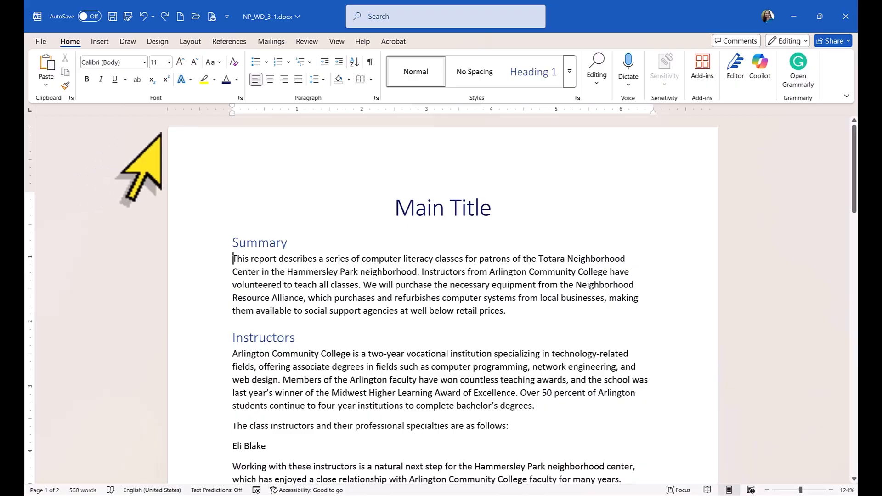
click(376, 98)
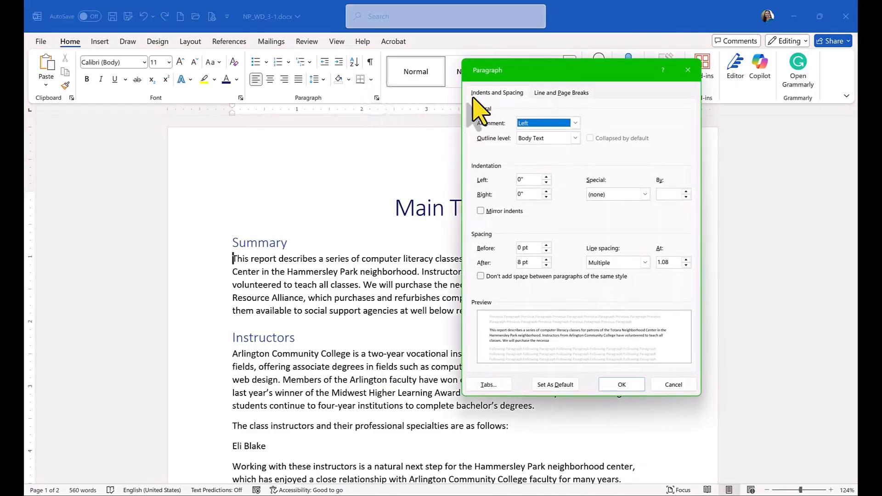
drag(531, 71, 605, 51)
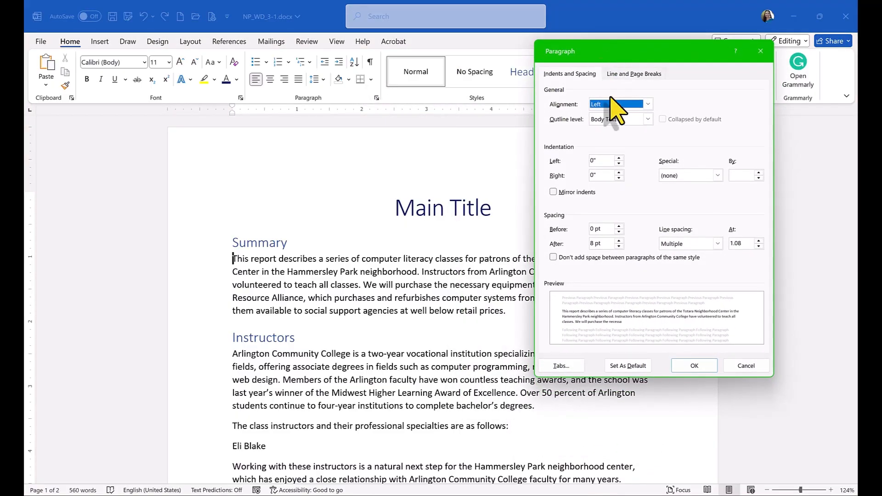
click(568, 365)
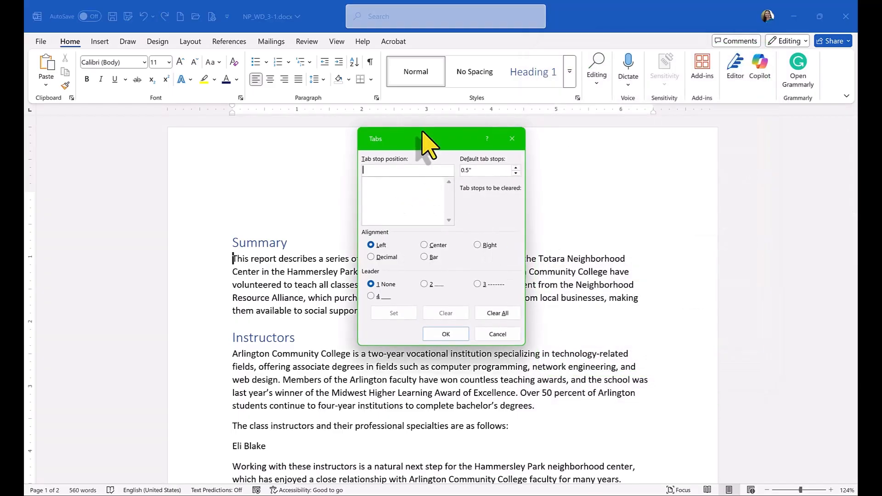
drag(425, 135, 581, 131)
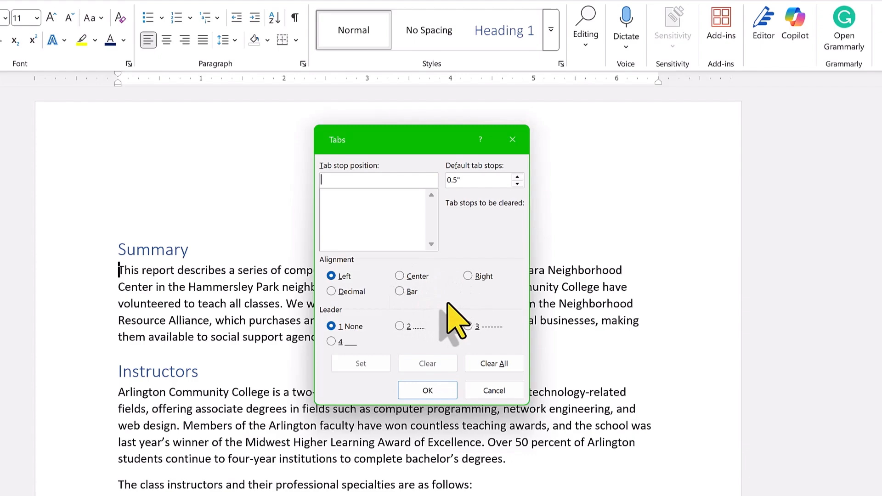
click(332, 276)
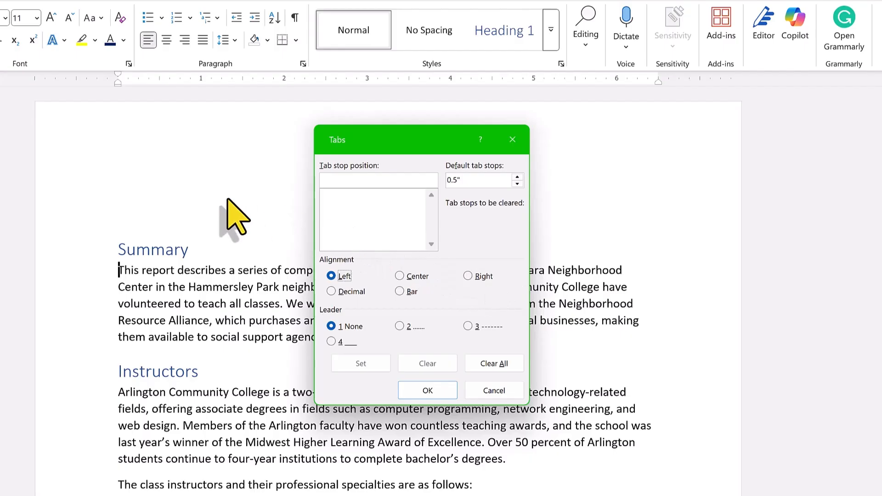
click(419, 327)
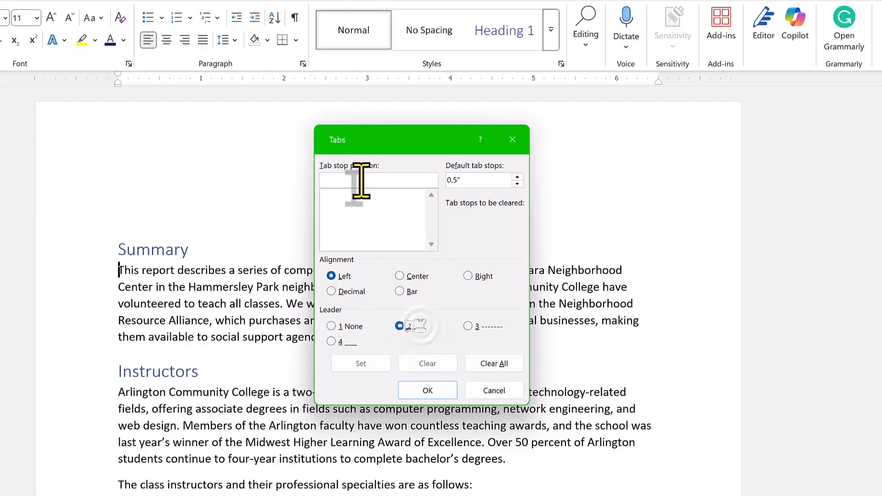
drag(381, 140, 390, 156)
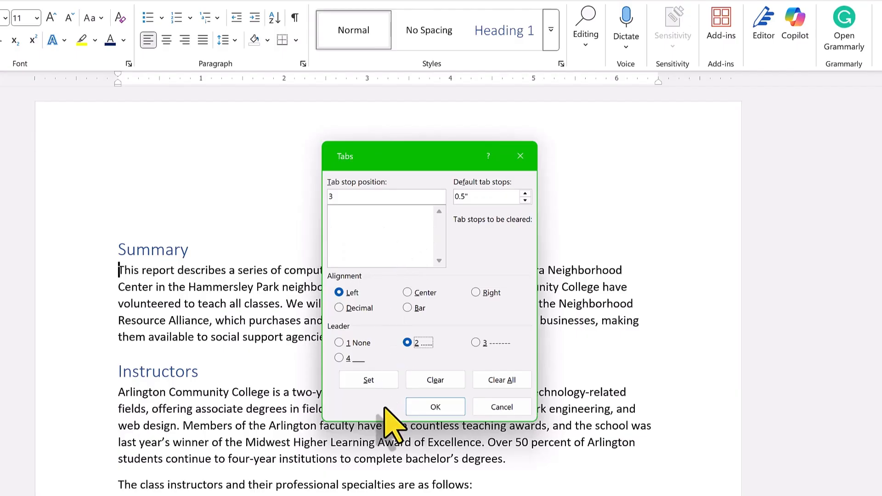
click(381, 383)
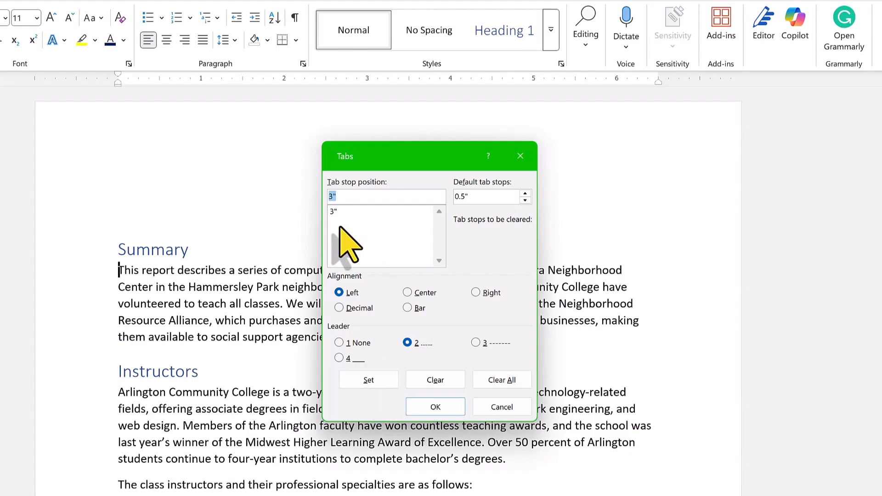
click(454, 412)
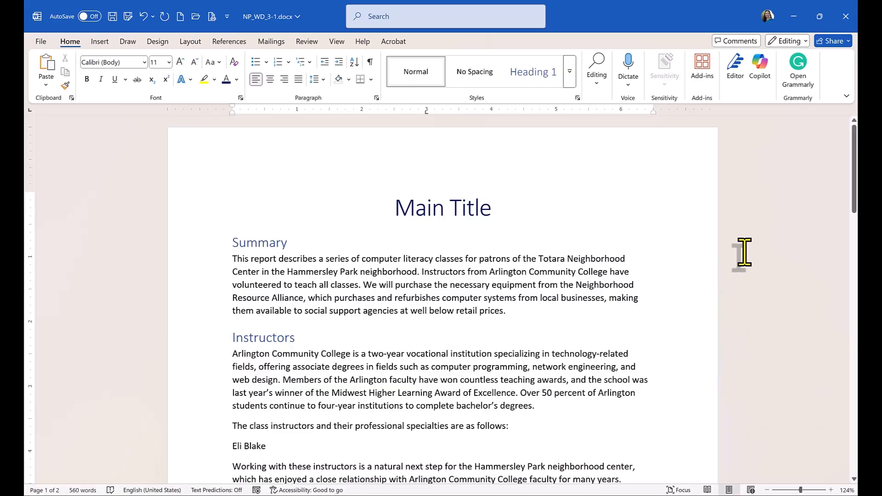
Try the 3" tab stop at the start of the Summary paragraph, and remove both the stop and the tab character
key(Tab)
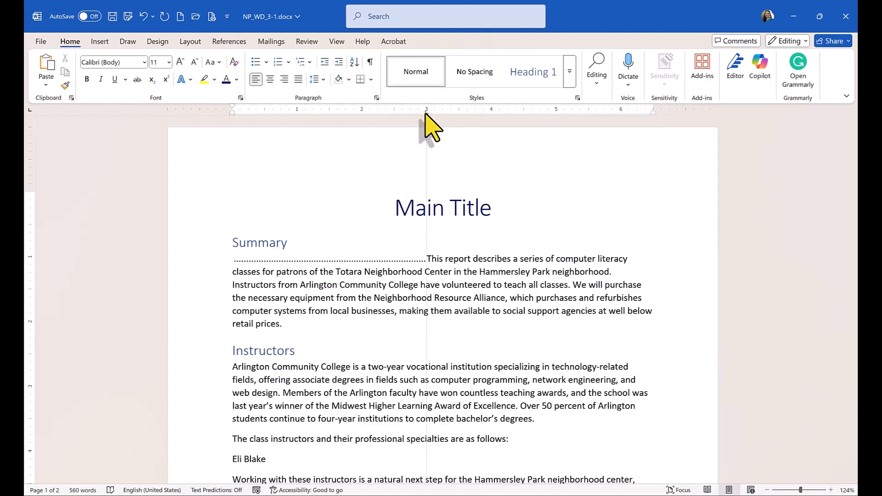
drag(425, 114, 427, 149)
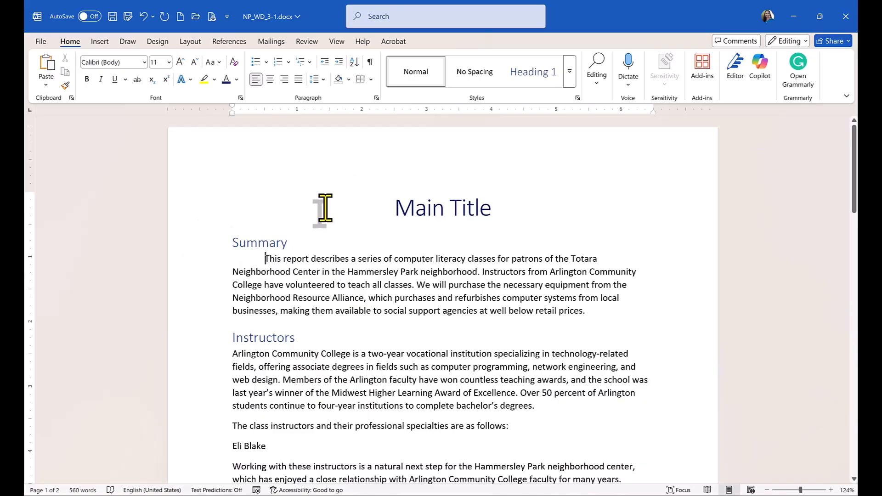
key(BackSpace)
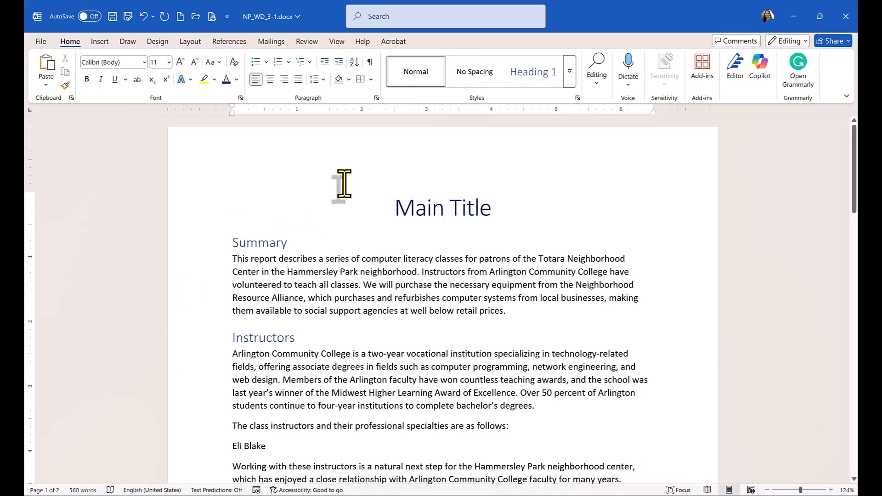
Set a left tab stop at 2.25" without leader for the Summary paragraph and indent its first line to that stop
click(376, 98)
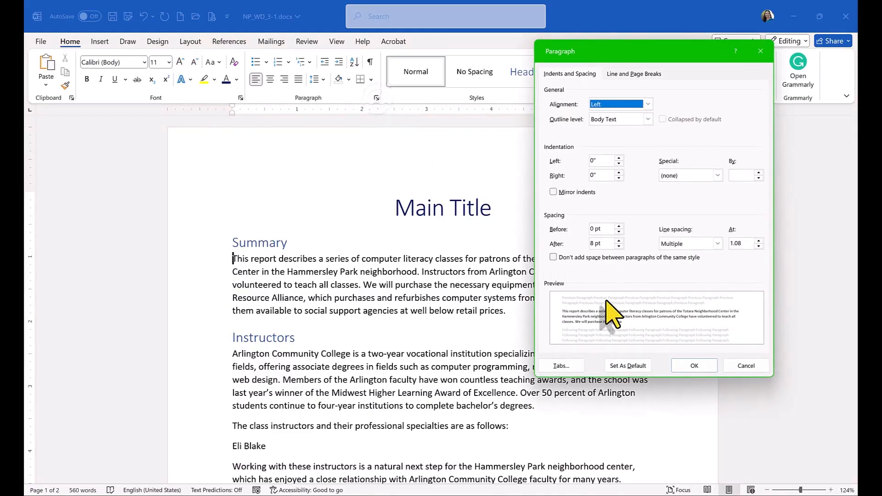
click(557, 365)
drag(469, 170, 618, 175)
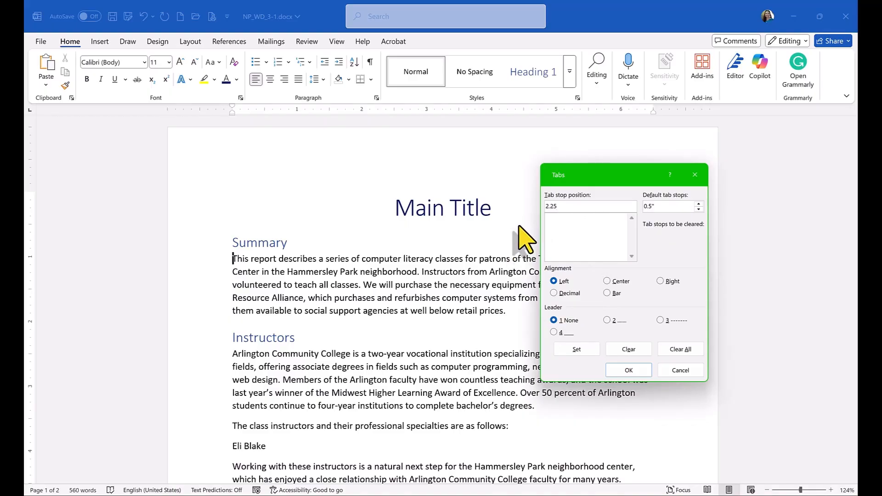
click(583, 350)
click(635, 370)
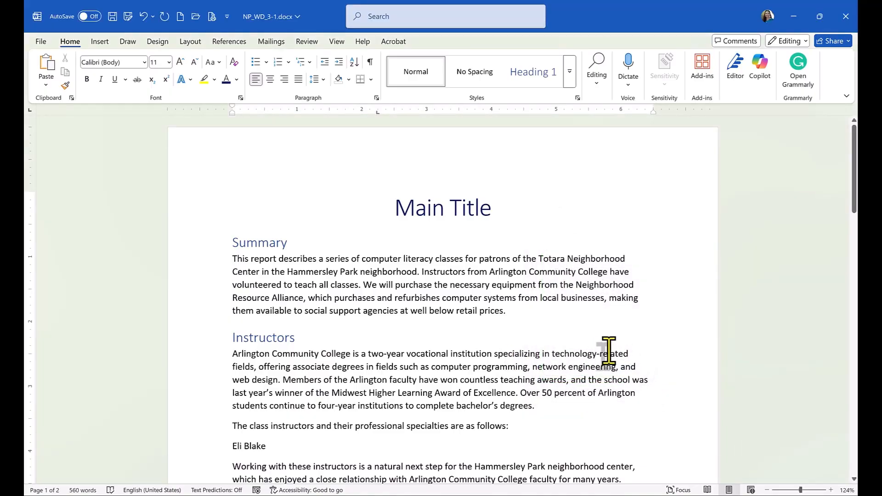
key(Tab)
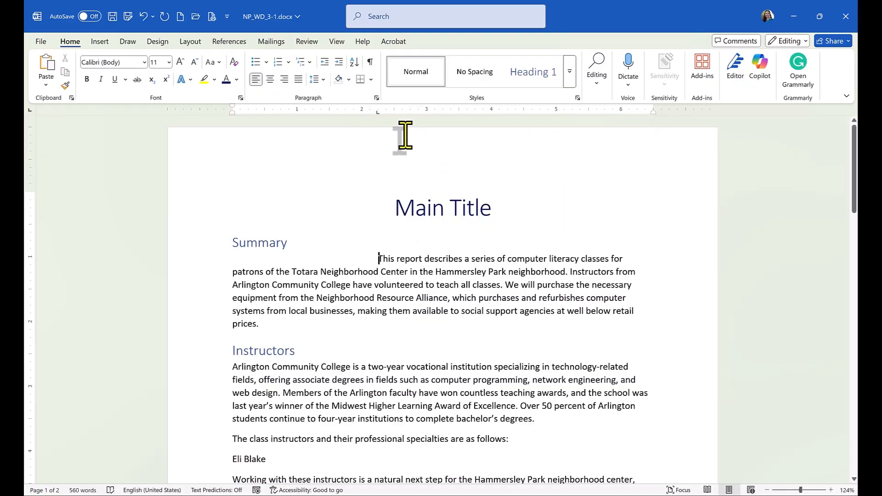
Clear the 2.25" tab stop from the Summary paragraph and delete the tab character before its first word
click(376, 98)
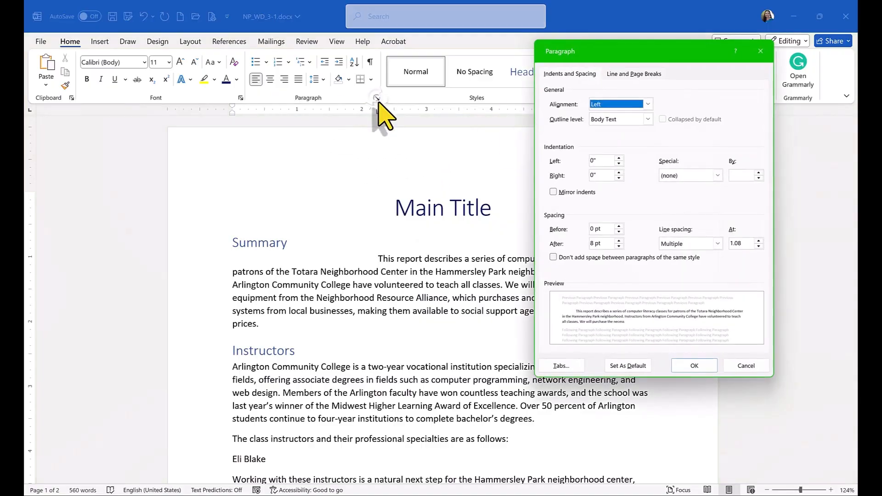
click(556, 366)
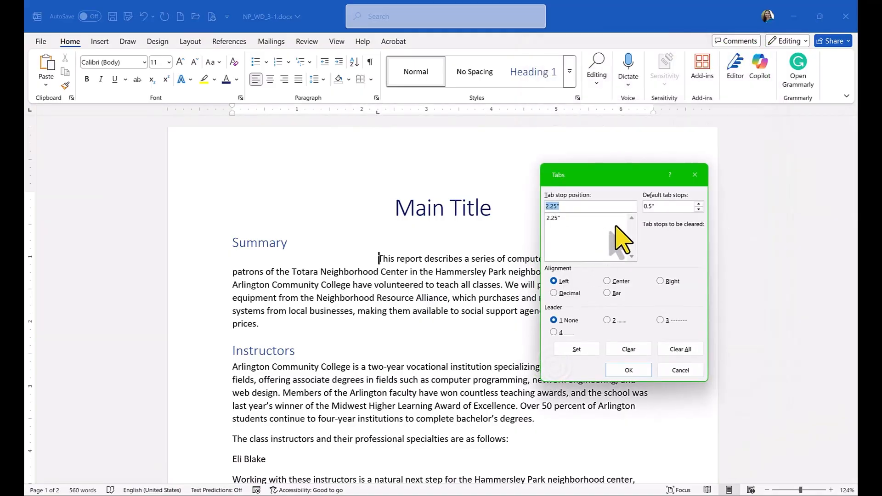
click(634, 350)
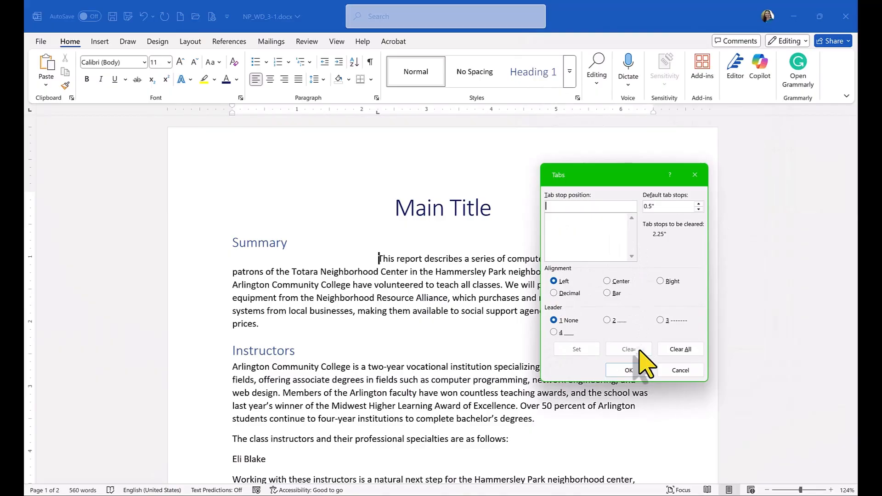
click(636, 372)
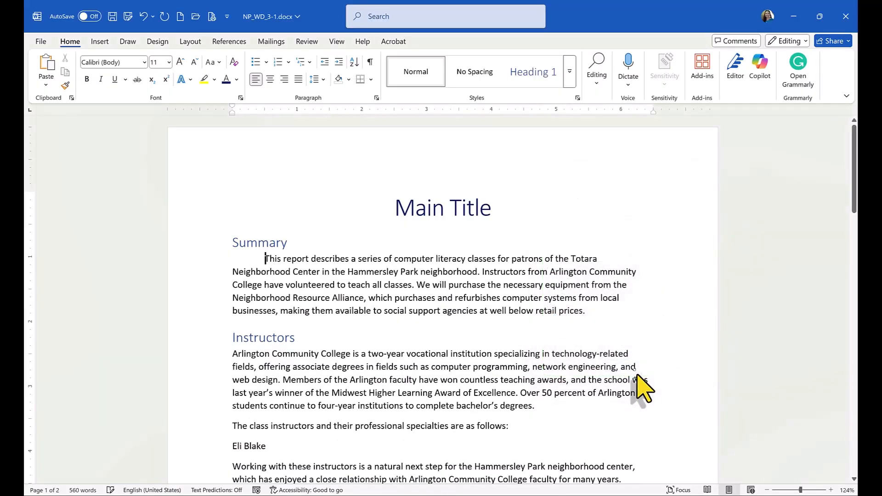
key(BackSpace)
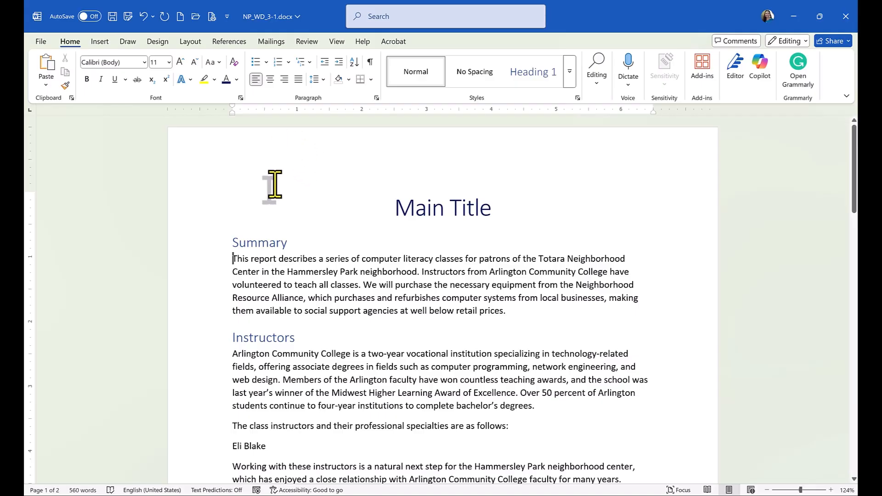
Turn on automatic hyphenation for the document, undoing and redoing it once to compare the line breaks
click(194, 42)
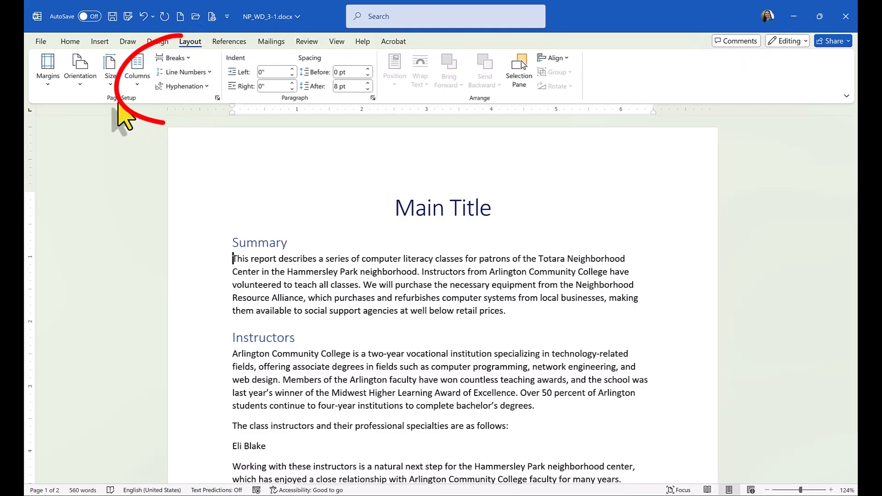
click(184, 86)
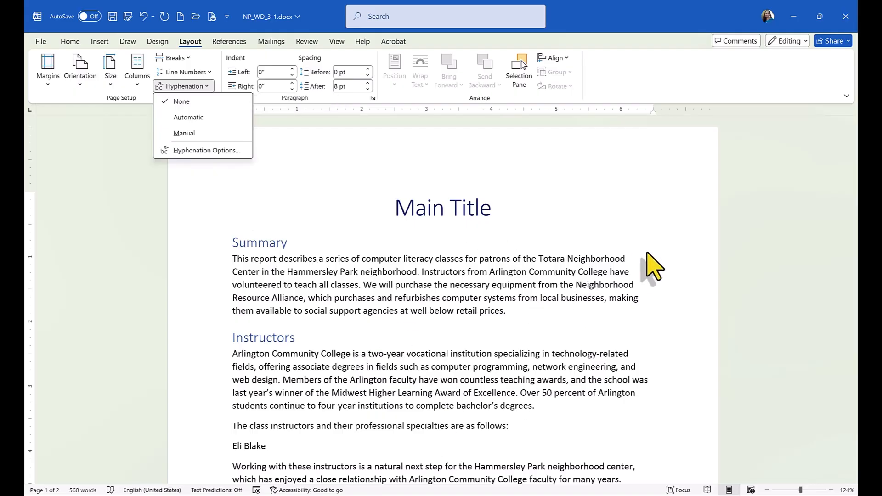
click(186, 118)
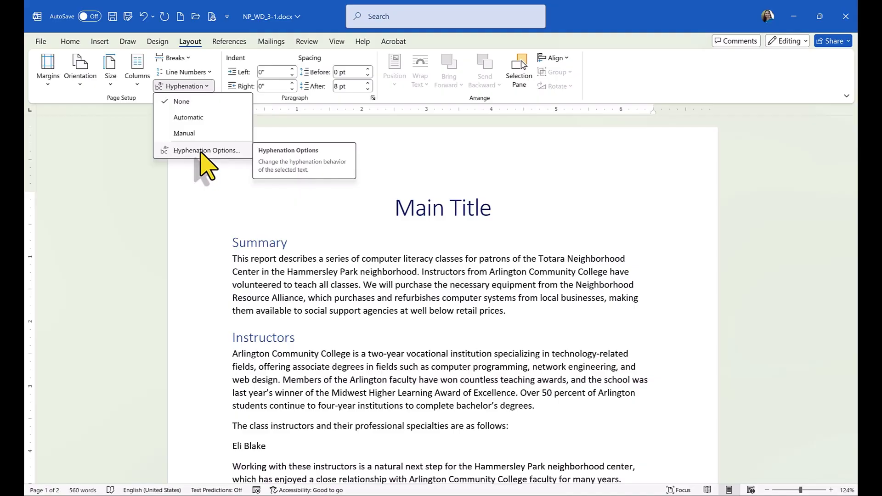
click(183, 118)
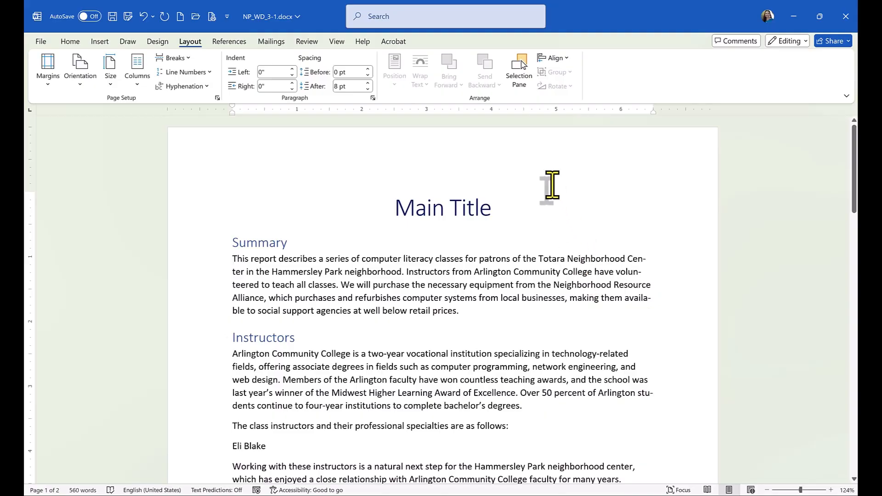
key(ctrl+z)
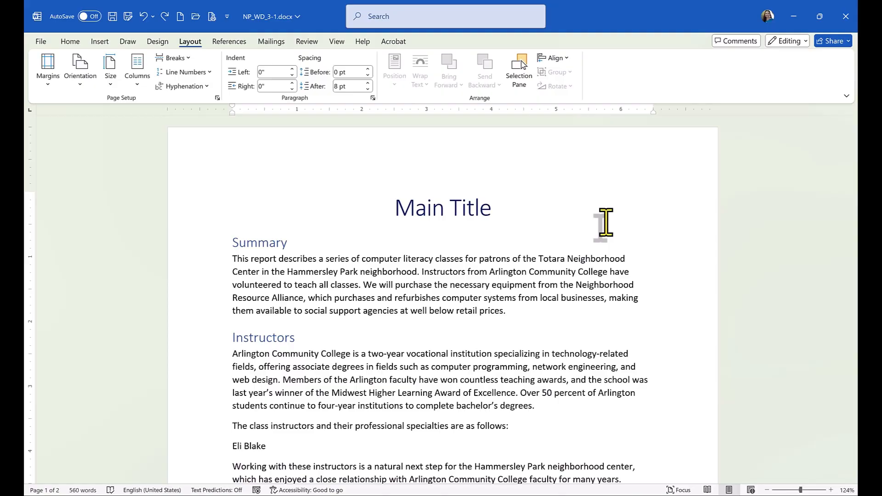
key(ctrl+y)
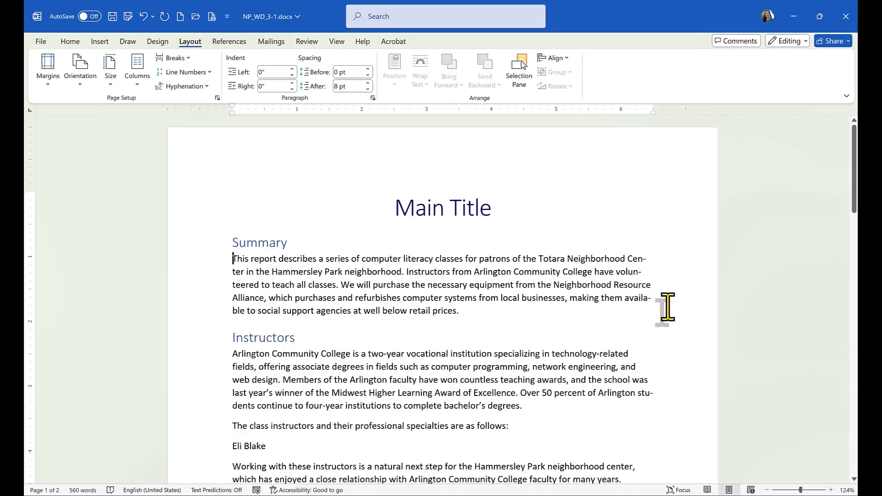
scroll(667, 307, down, 1)
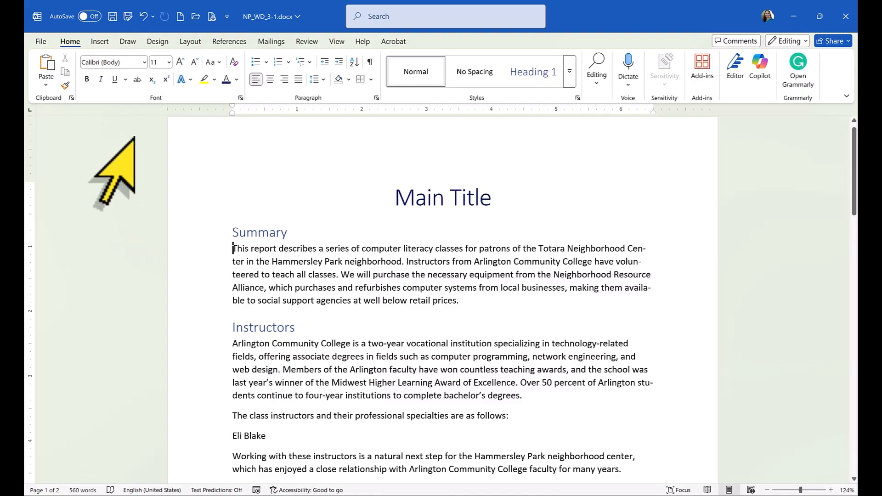
click(199, 46)
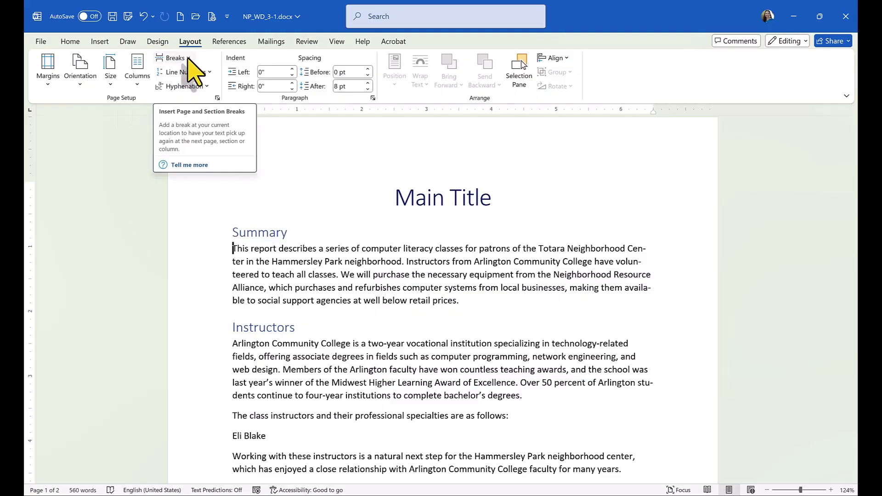
click(189, 60)
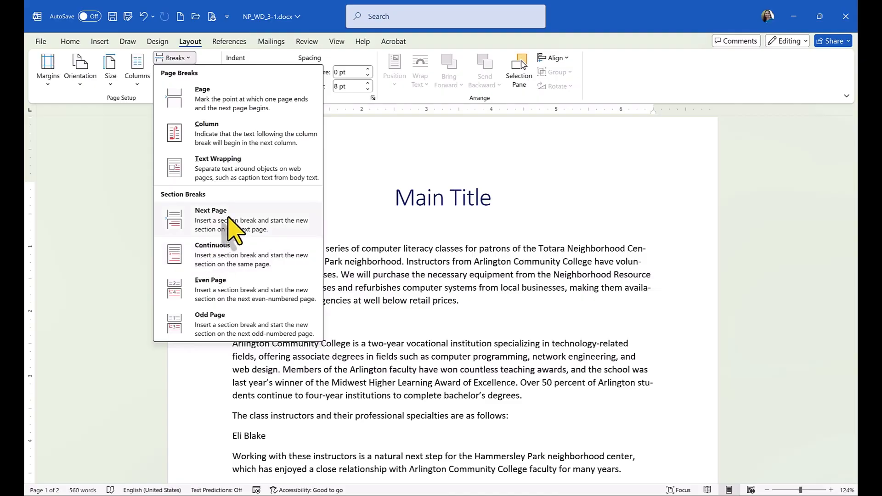
click(375, 227)
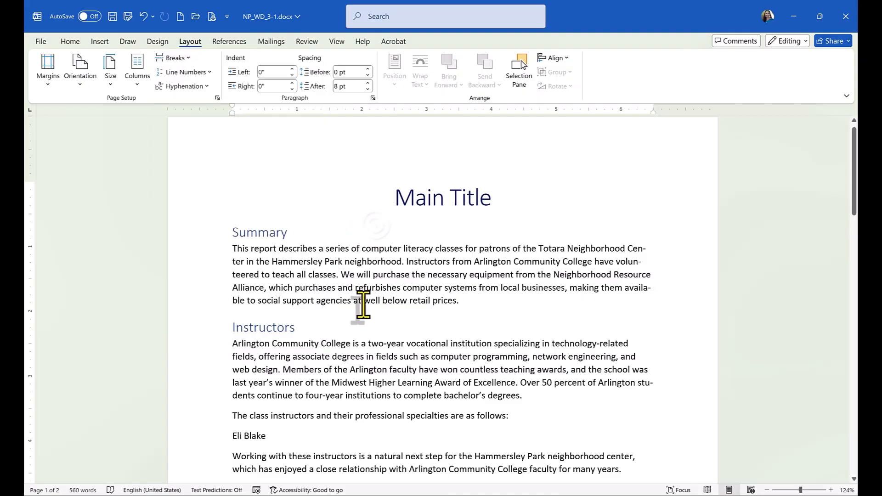
Insert a Next Page section break at the end of the Background paragraph
scroll(359, 302, down, 2)
scroll(361, 303, down, 3)
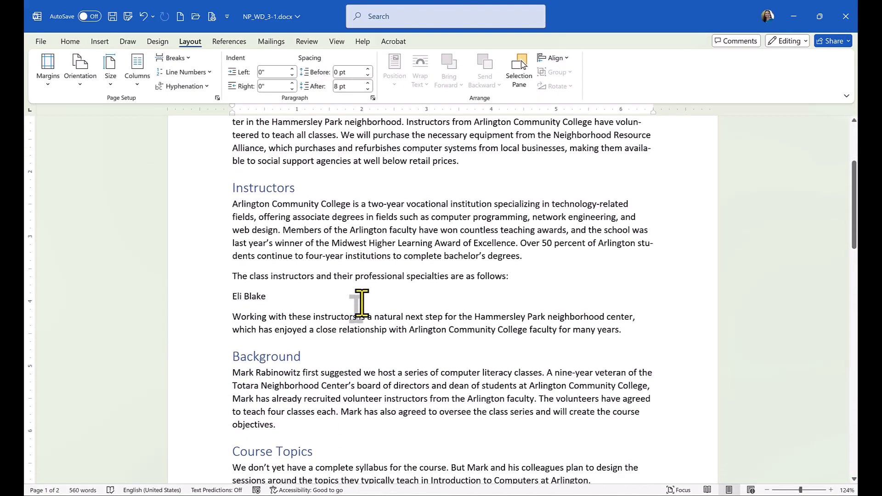
scroll(362, 303, down, 3)
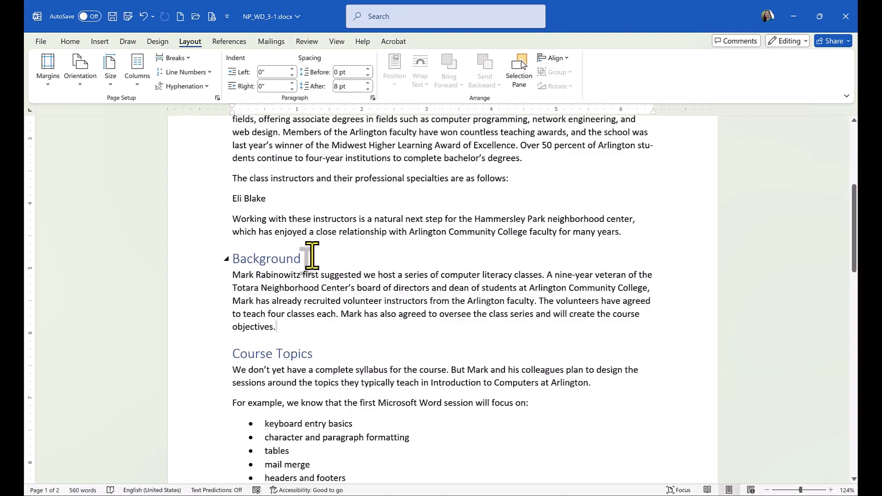
click(285, 326)
click(180, 58)
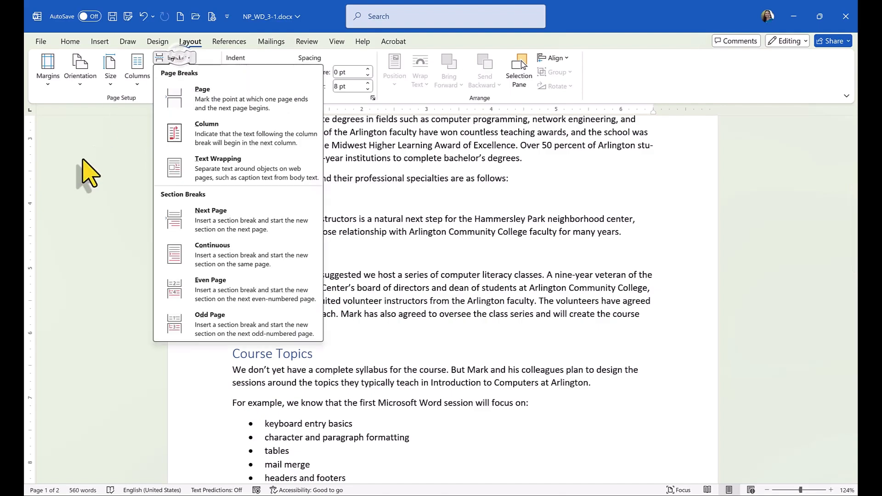
click(218, 218)
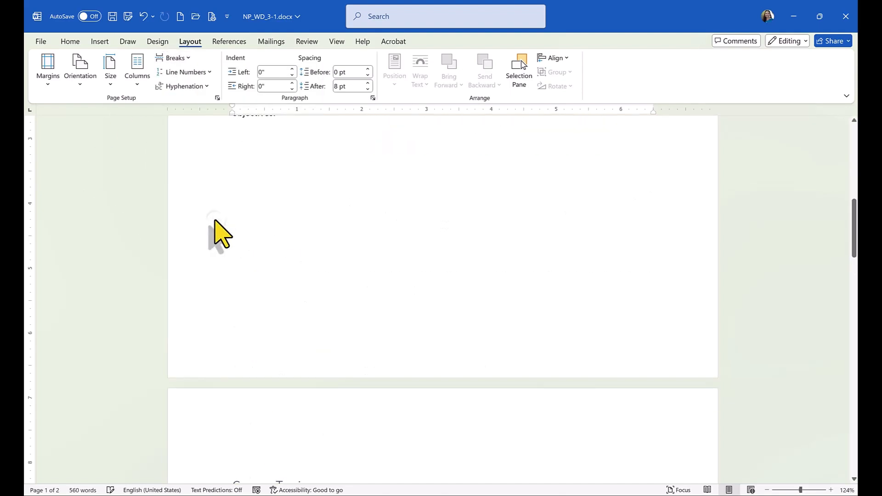
double_click(217, 383)
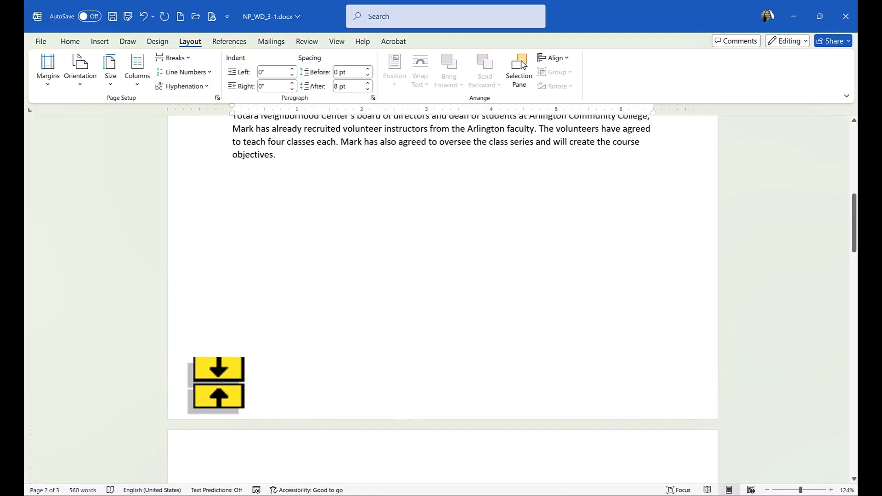
Examine at 80% zoom how the pages are laid out around the section break between Background and Course Topics
scroll(217, 383, down, 5)
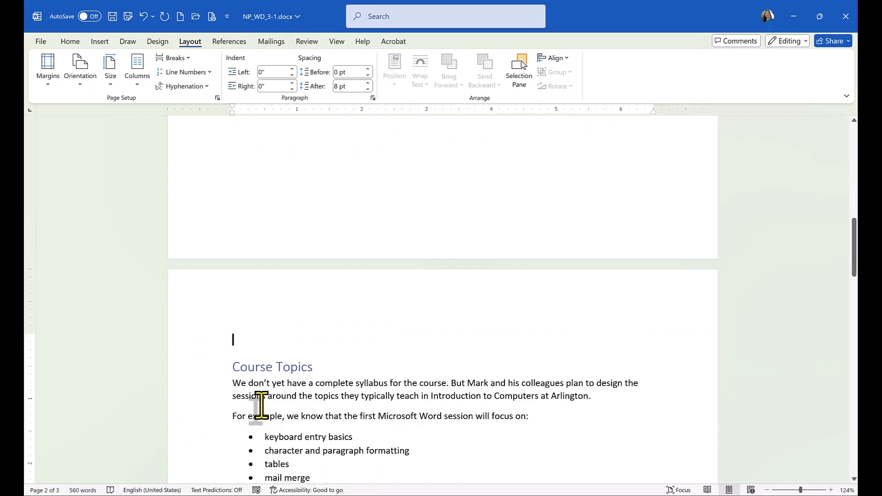
scroll(308, 382, down, 6)
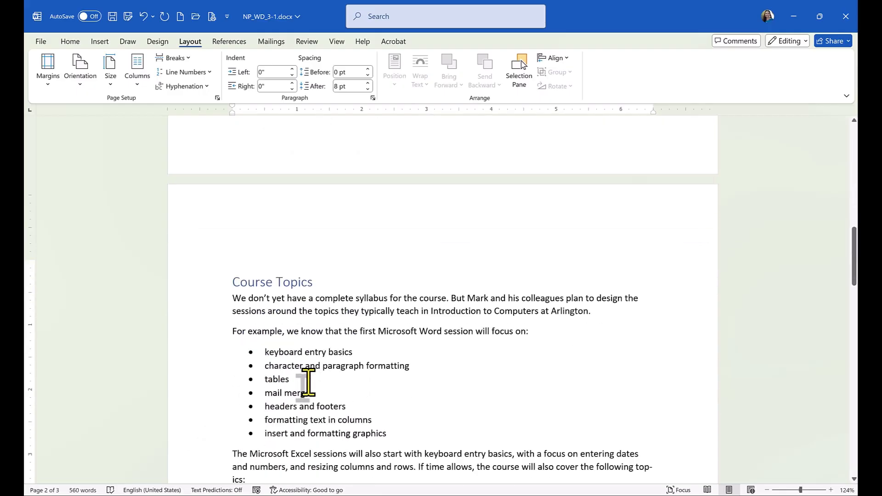
scroll(308, 383, up, 7)
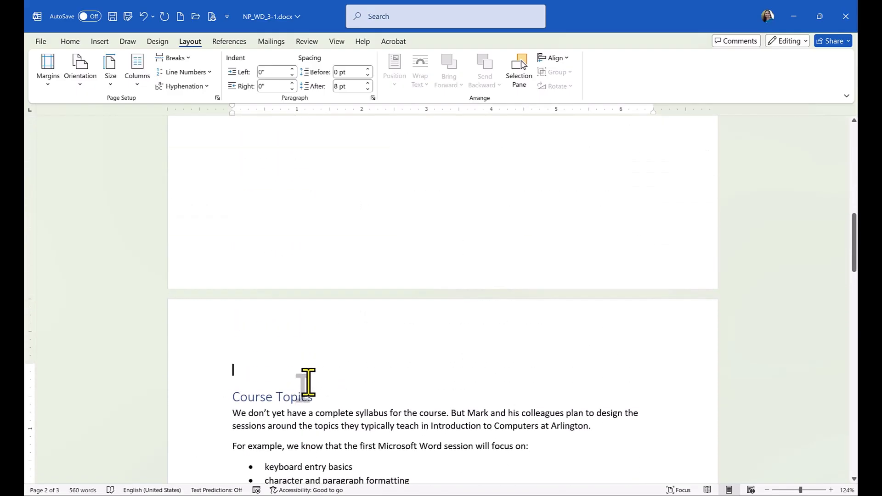
scroll(308, 383, up, 7)
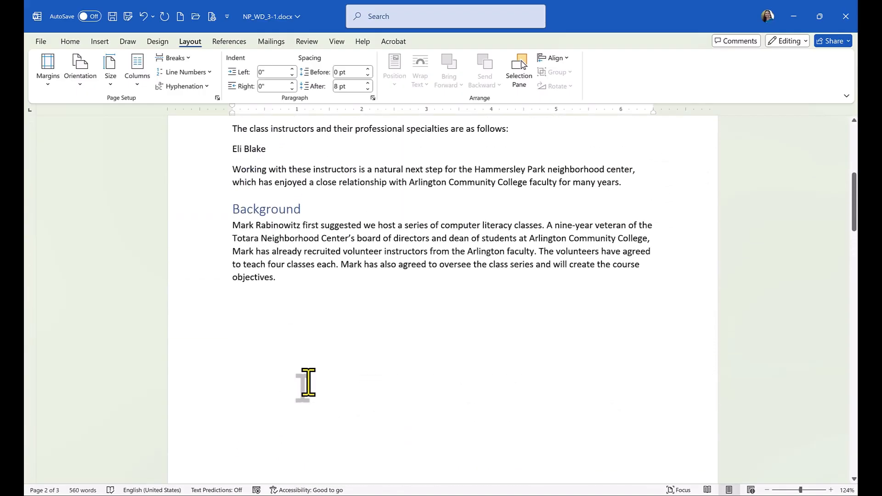
click(767, 490)
click(767, 491)
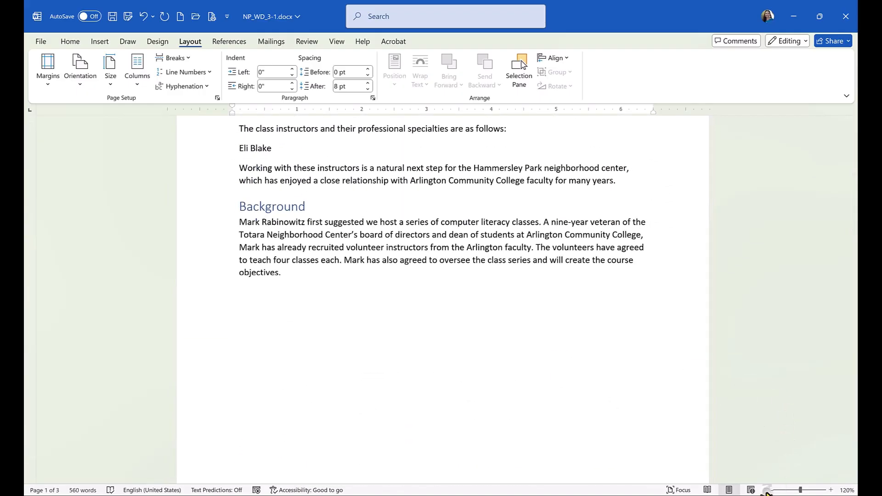
click(767, 491)
click(767, 491)
click(766, 490)
scroll(689, 373, down, 3)
scroll(689, 373, up, 4)
scroll(689, 373, down, 3)
scroll(689, 372, up, 4)
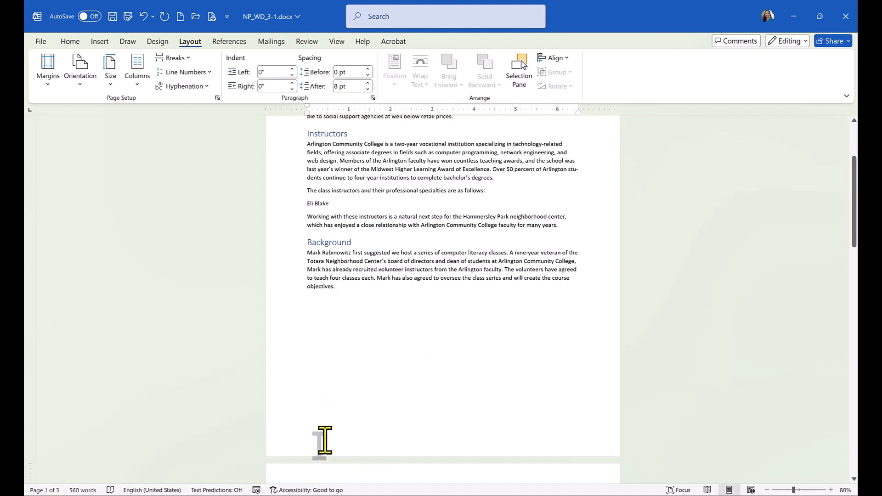
scroll(342, 420, down, 3)
scroll(343, 422, down, 1)
click(315, 334)
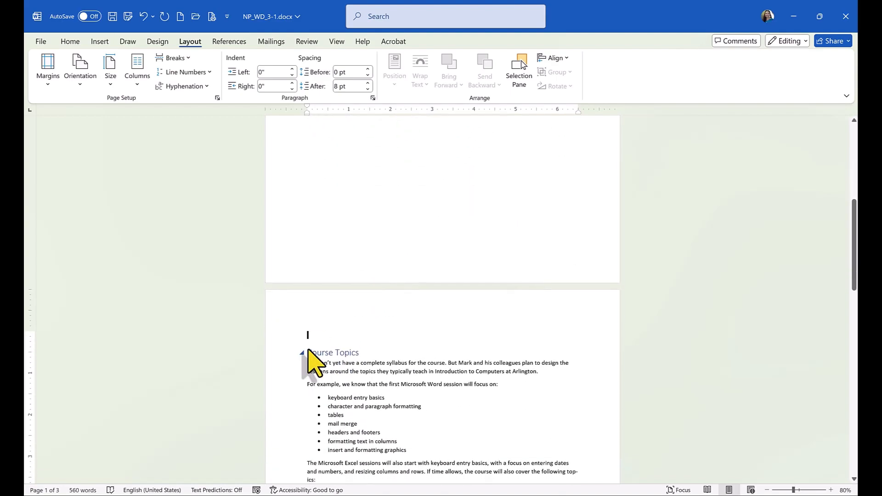
scroll(379, 239, up, 3)
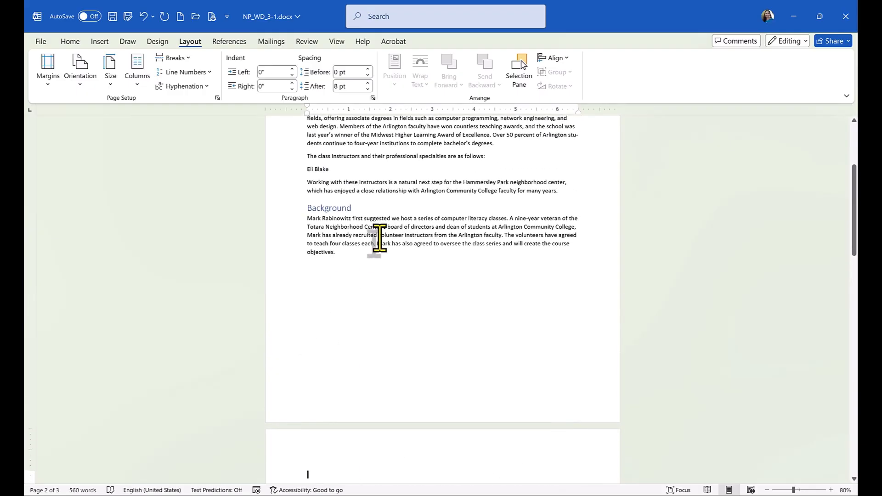
Show the formatting marks and examine the section break mark at the end of the Background paragraph
click(71, 41)
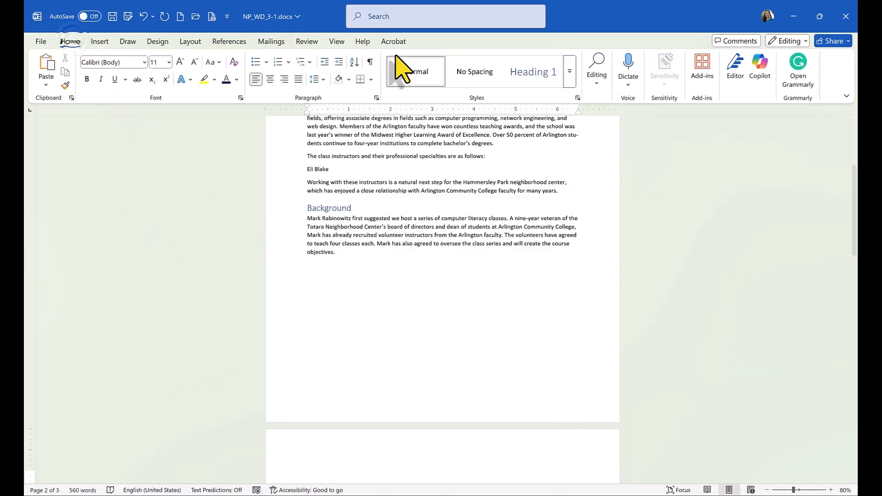
click(371, 63)
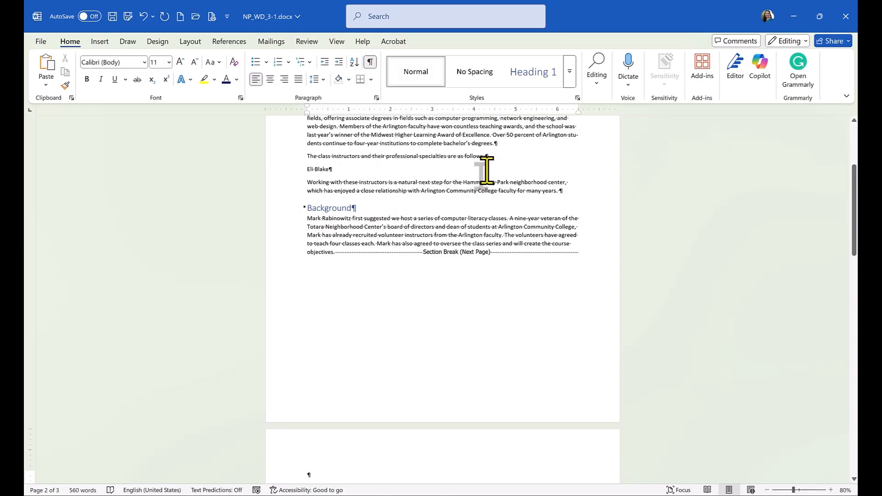
ctrl+scroll(455, 180, up, 5)
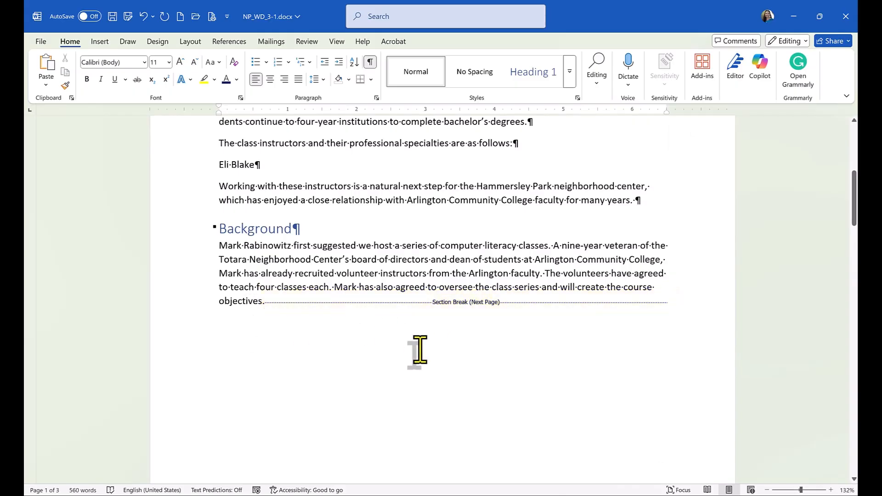
scroll(412, 338, down, 3)
scroll(413, 338, up, 2)
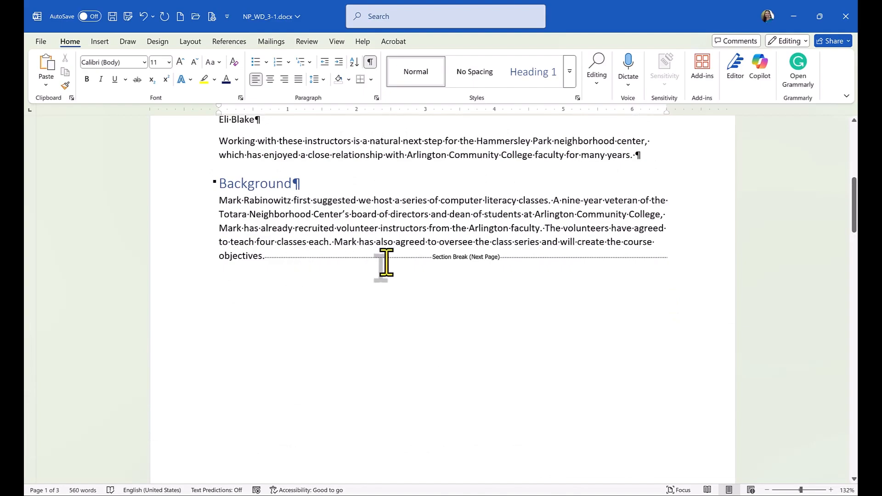
Delete the Next Page section break after the Background paragraph and hide the formatting marks
click(258, 254)
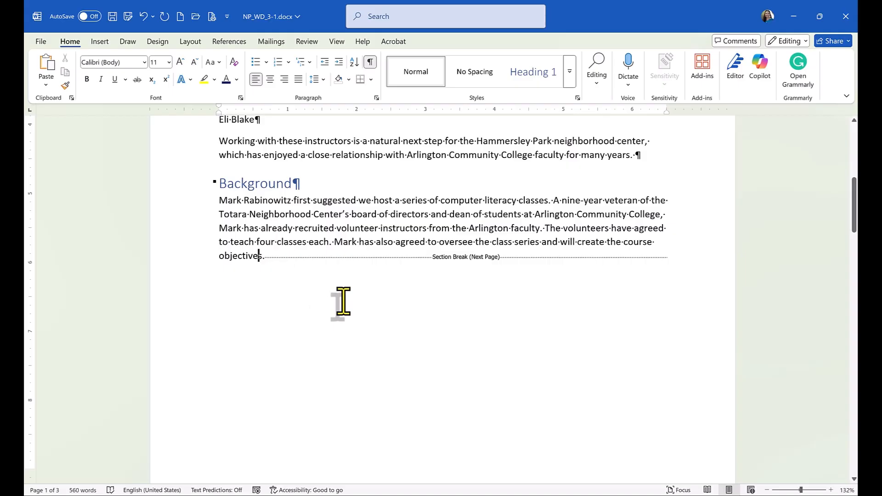
key(Delete)
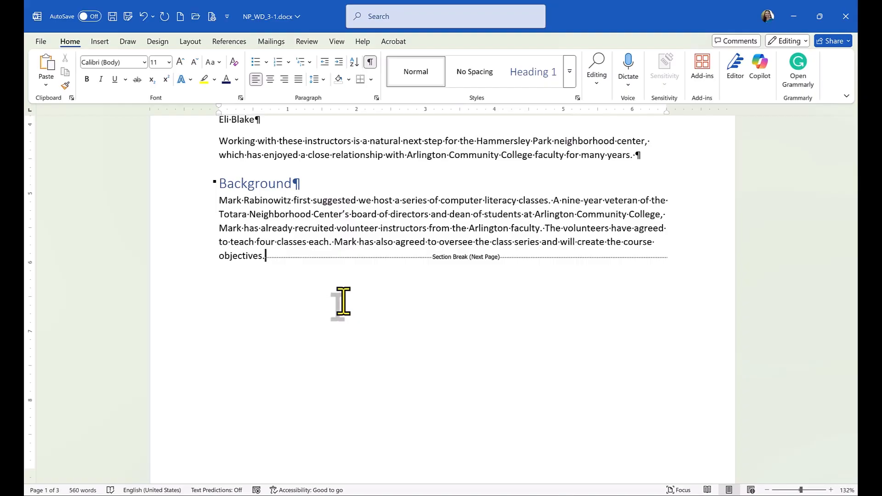
key(Delete)
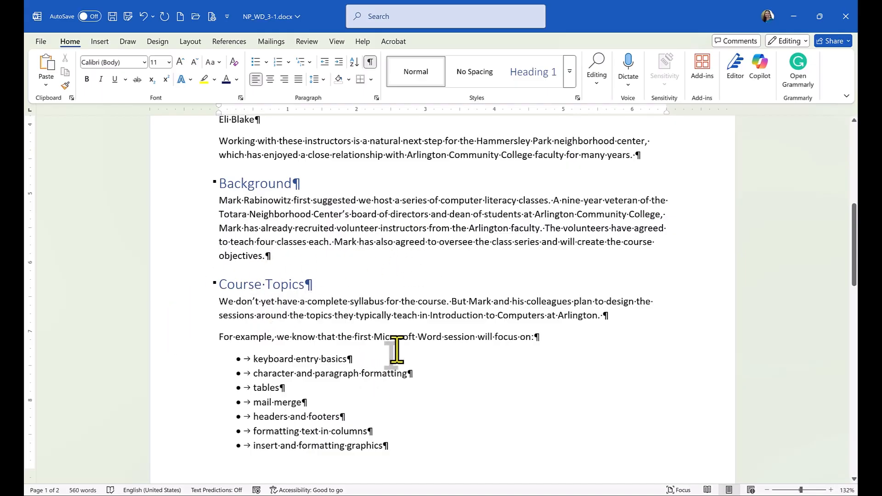
click(370, 61)
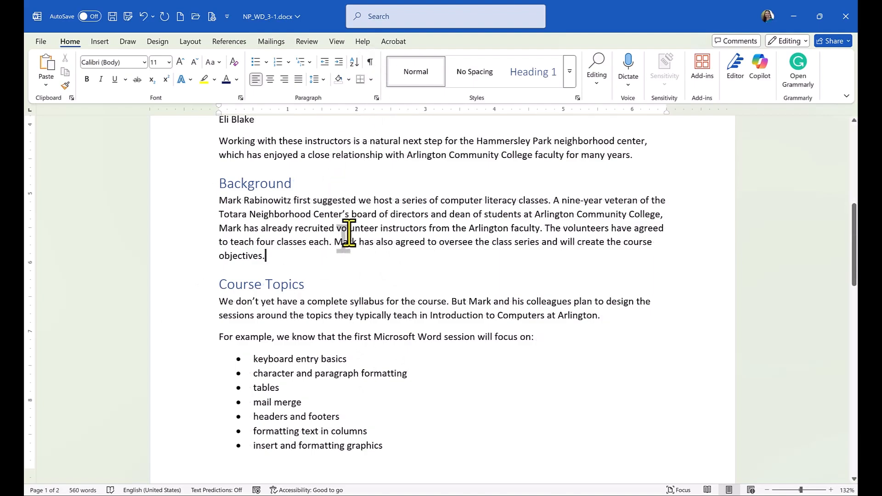
Insert a Continuous section break at the end of the Background paragraph, before the Course Topics heading
scroll(349, 233, up, 3)
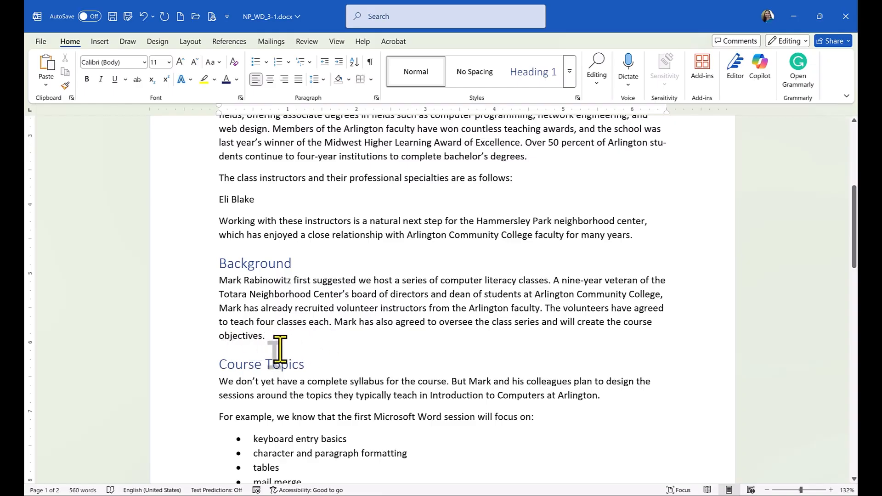
triple_click(257, 371)
click(230, 360)
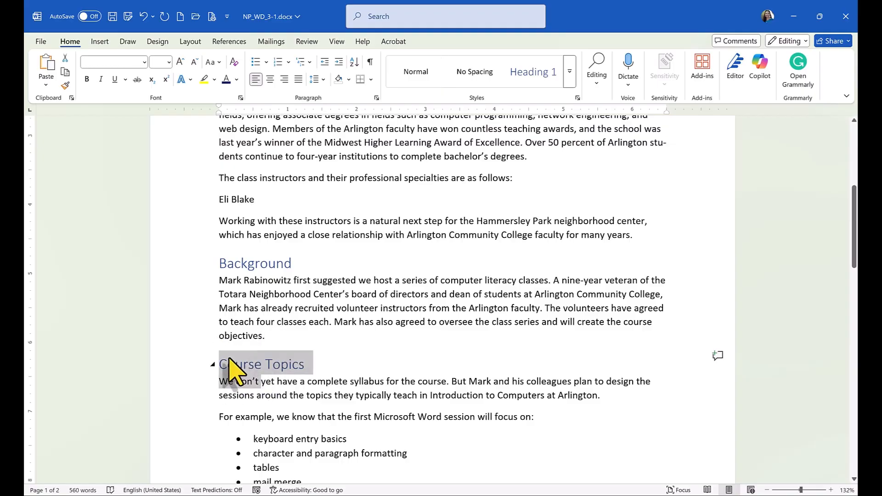
click(289, 340)
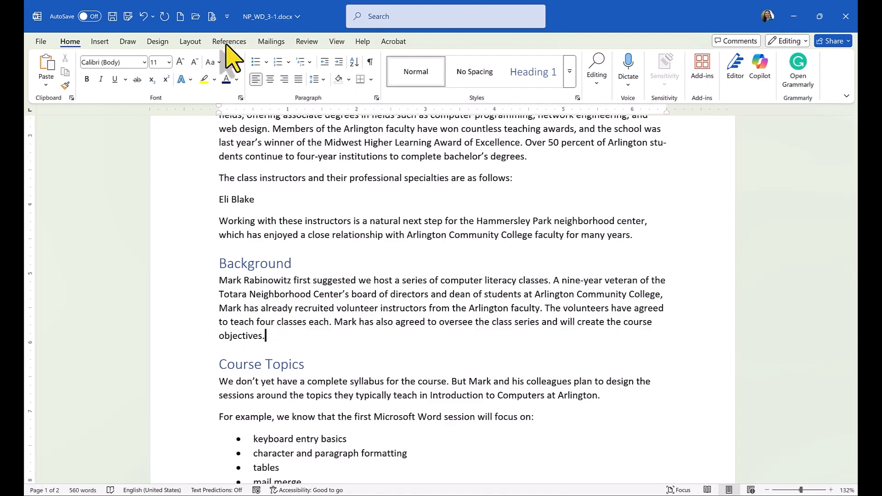
click(185, 40)
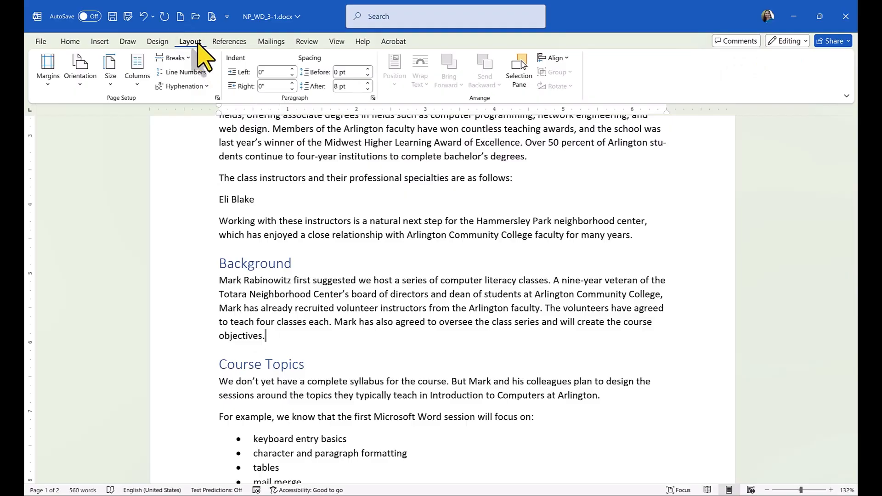
click(175, 60)
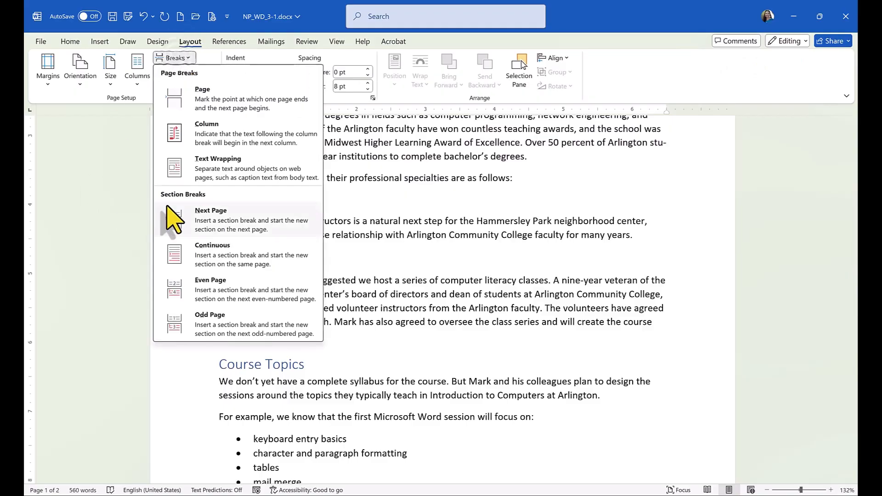
click(230, 271)
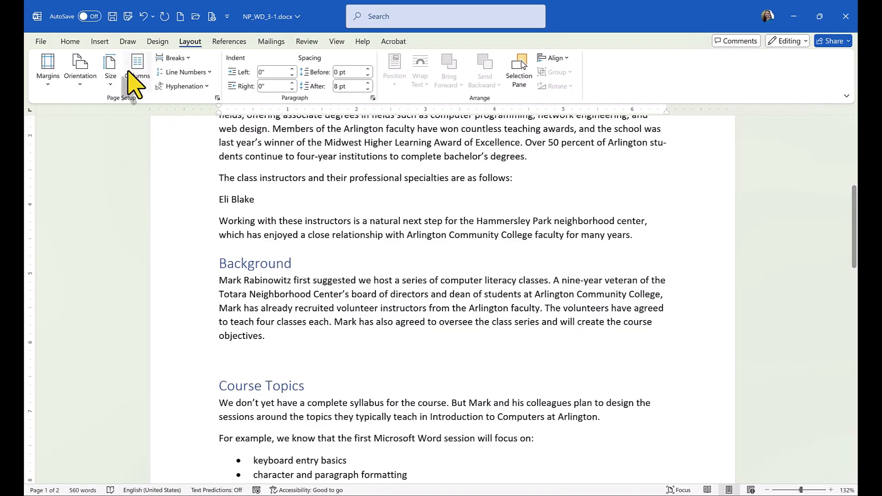
Show the formatting marks to inspect the continuous section break below Background, and hide them again
click(70, 41)
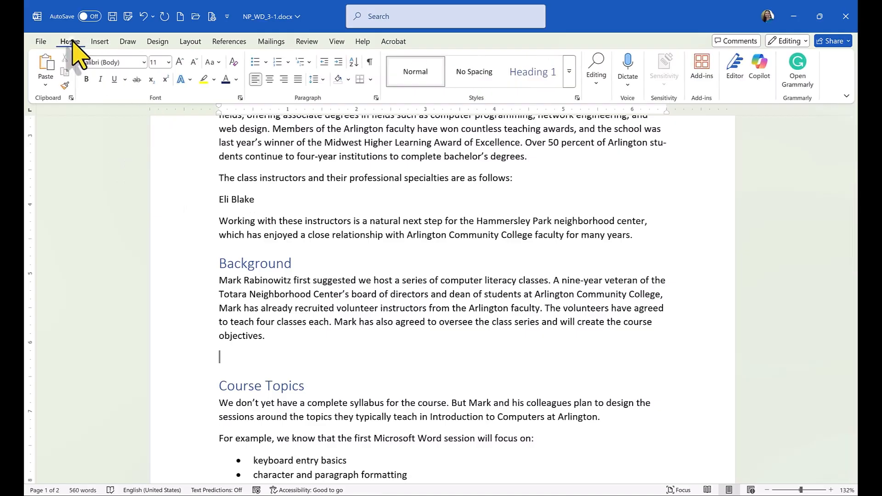
click(370, 62)
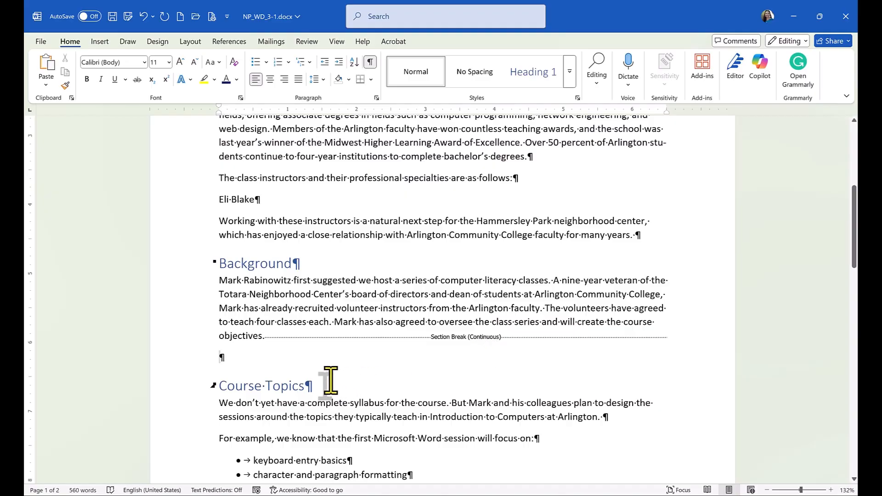
click(292, 351)
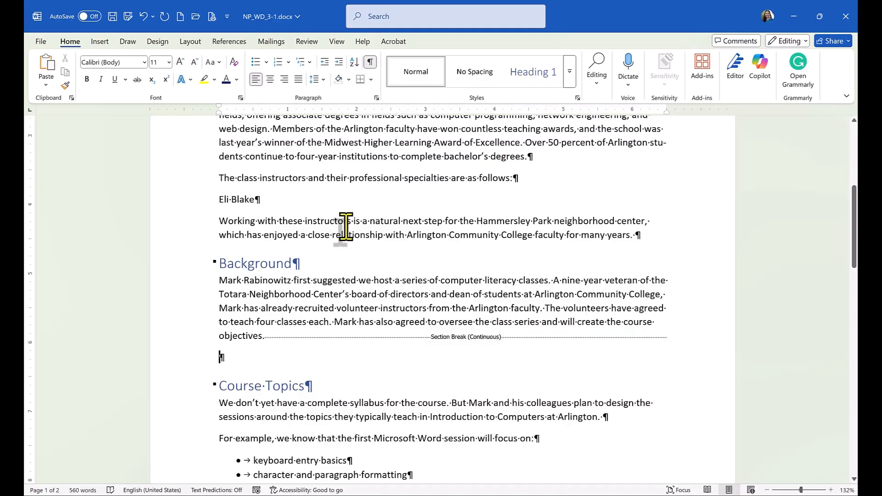
click(371, 62)
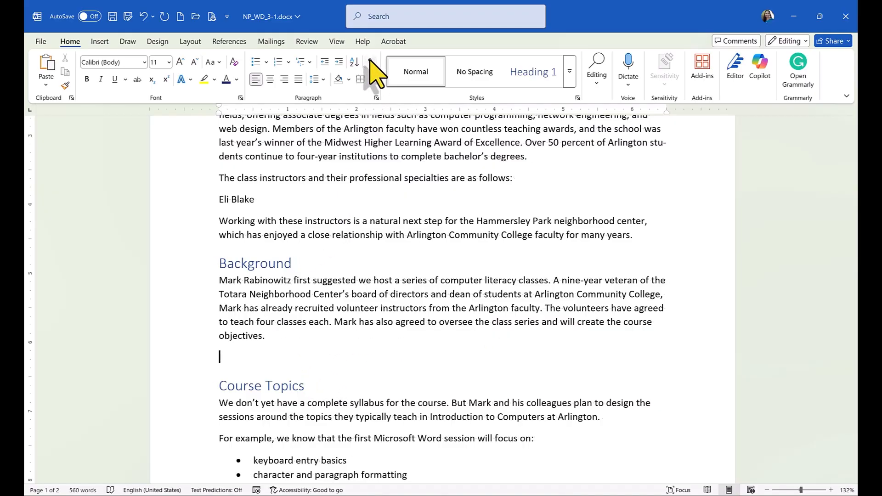
Format the section above the Course Topics heading in two columns and review the resulting layout
scroll(383, 219, up, 2)
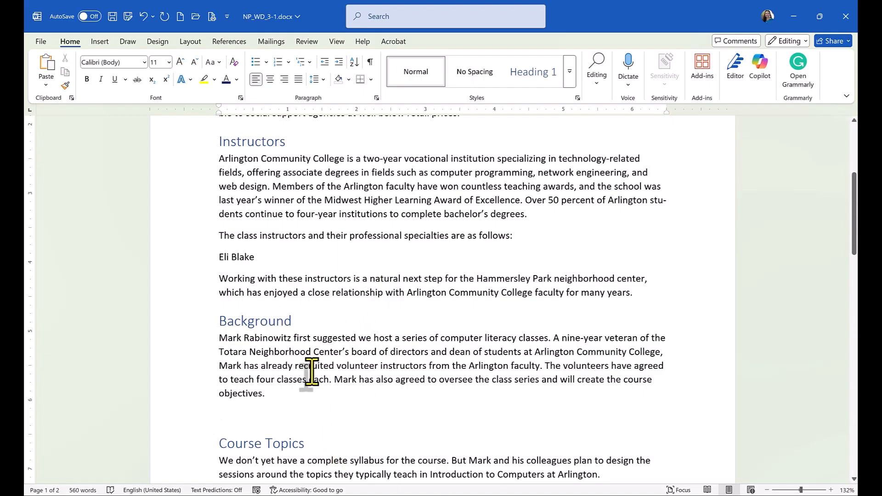
scroll(355, 340, down, 4)
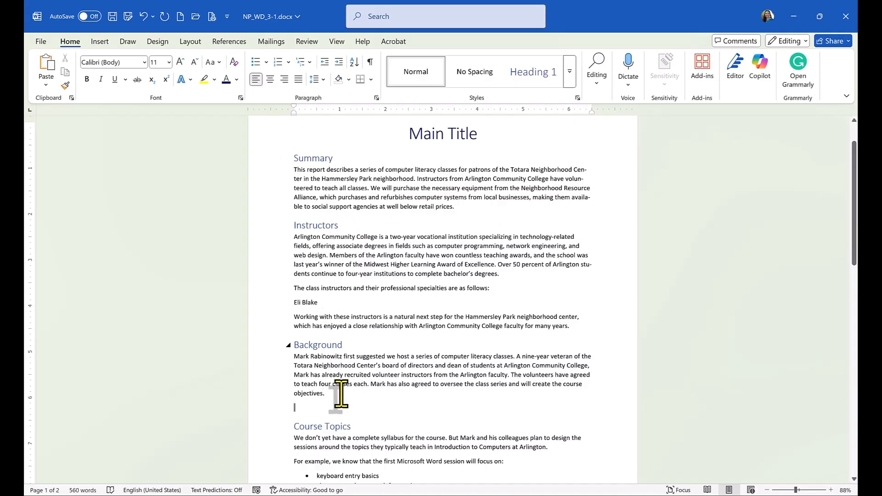
click(432, 265)
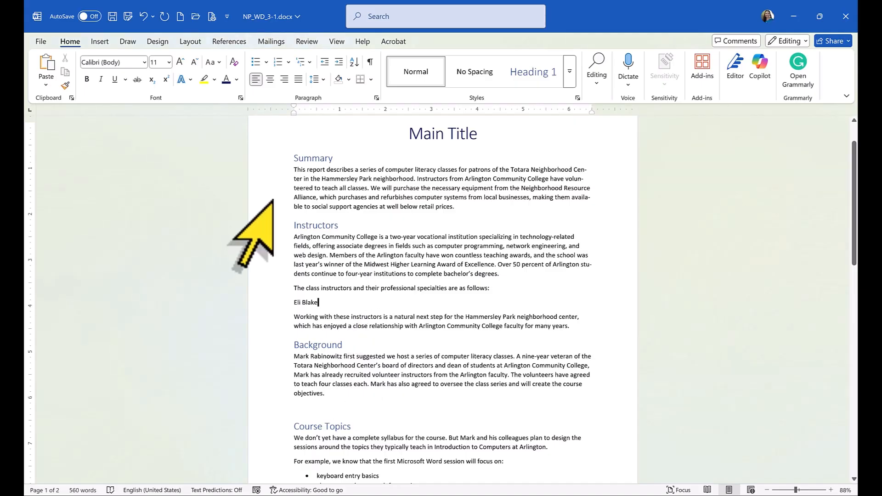
click(190, 41)
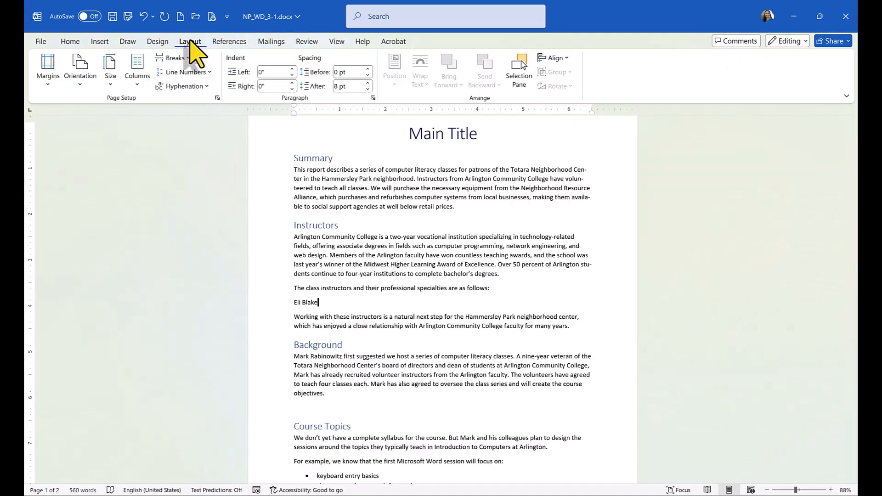
click(141, 78)
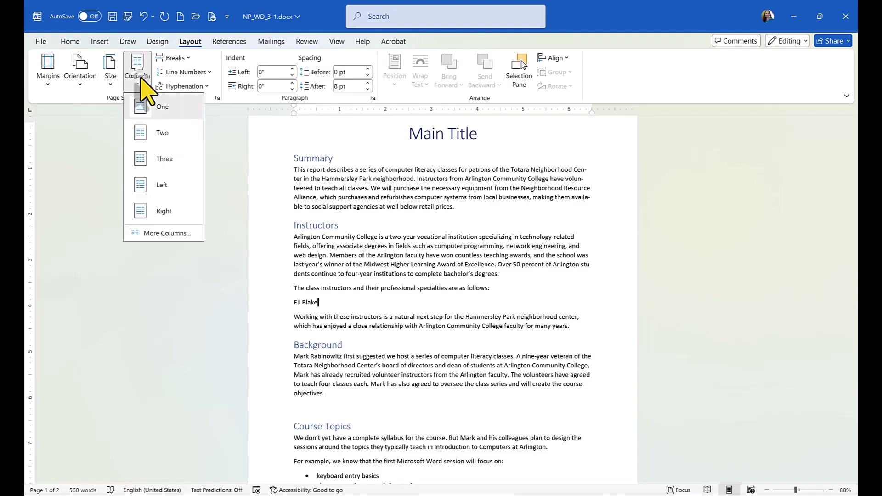
click(161, 133)
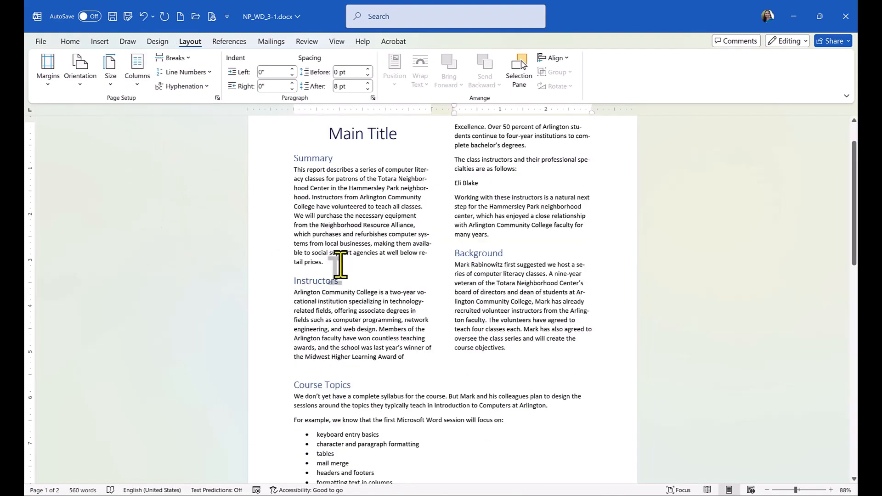
scroll(549, 231, up, 1)
scroll(549, 231, down, 3)
scroll(549, 231, up, 4)
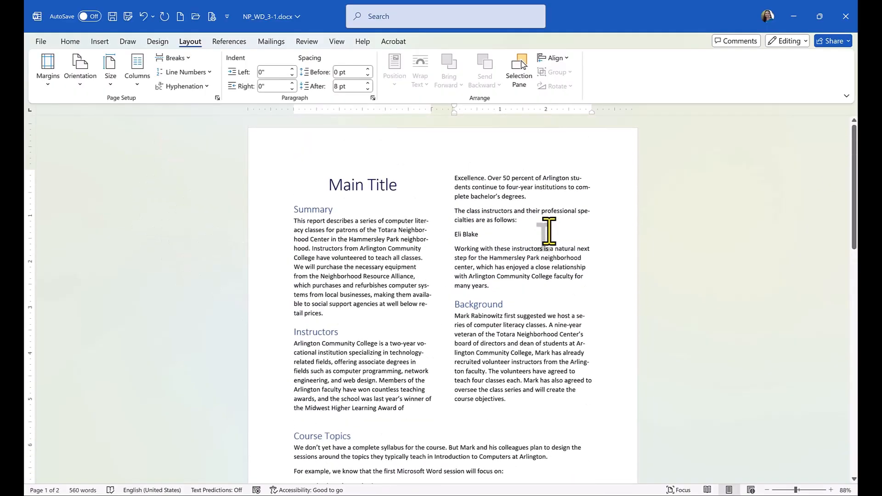
click(549, 231)
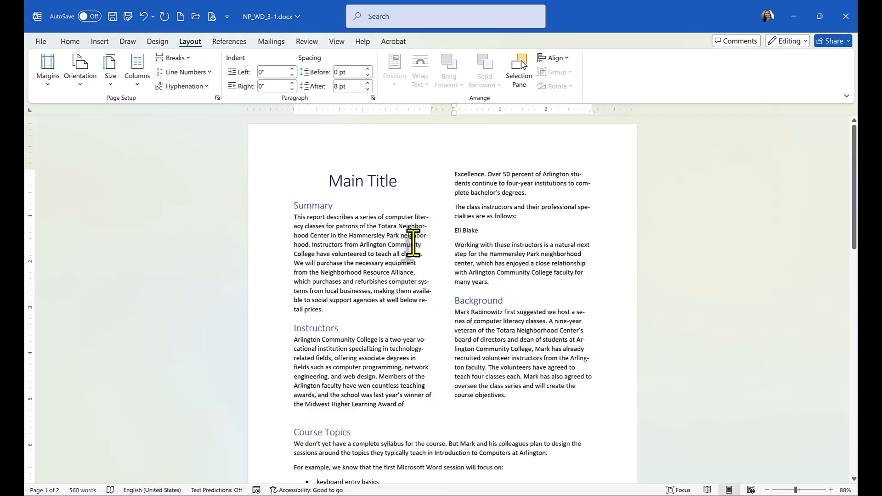
scroll(536, 327, down, 5)
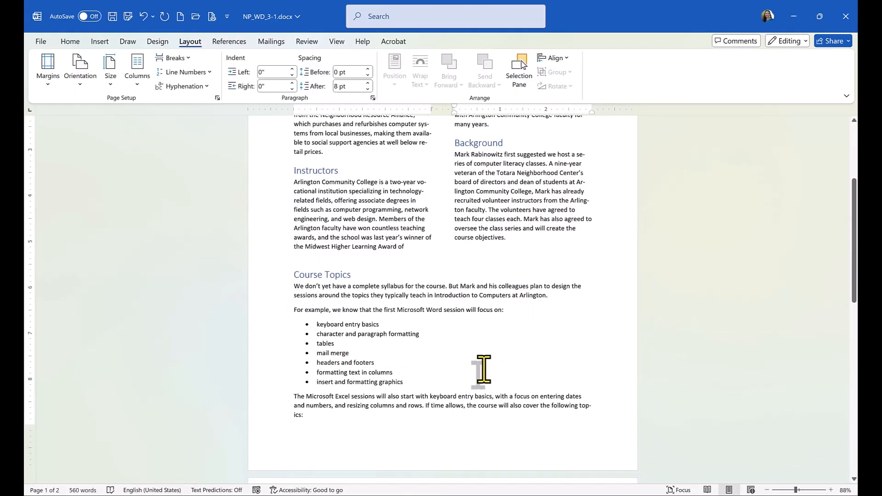
Delete the Continuous section break at the end of the Background paragraph and hide the formatting marks
click(70, 41)
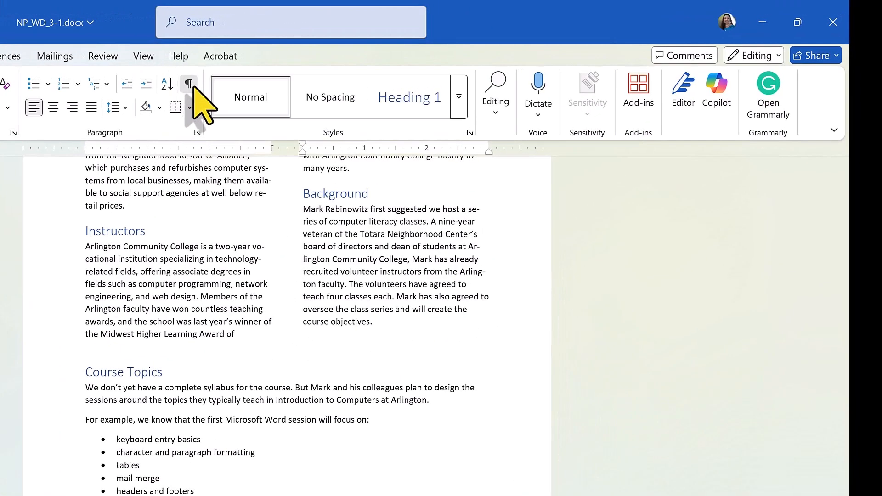
click(189, 84)
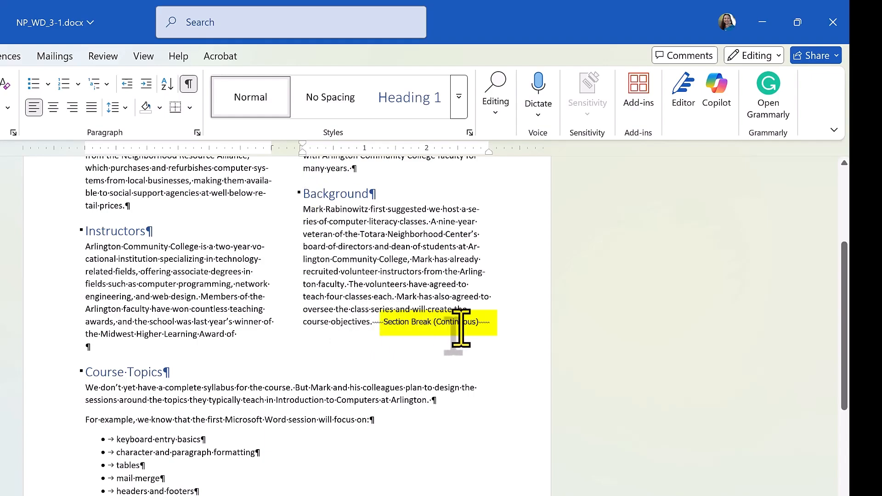
click(188, 84)
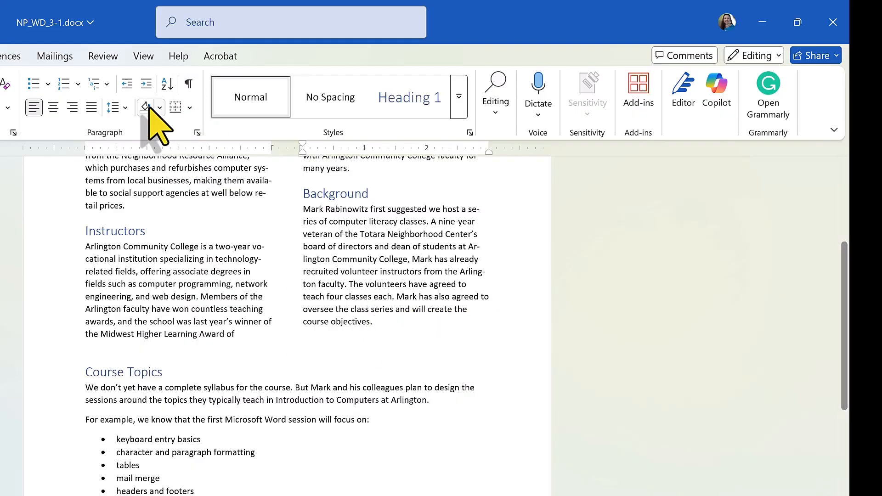
click(188, 84)
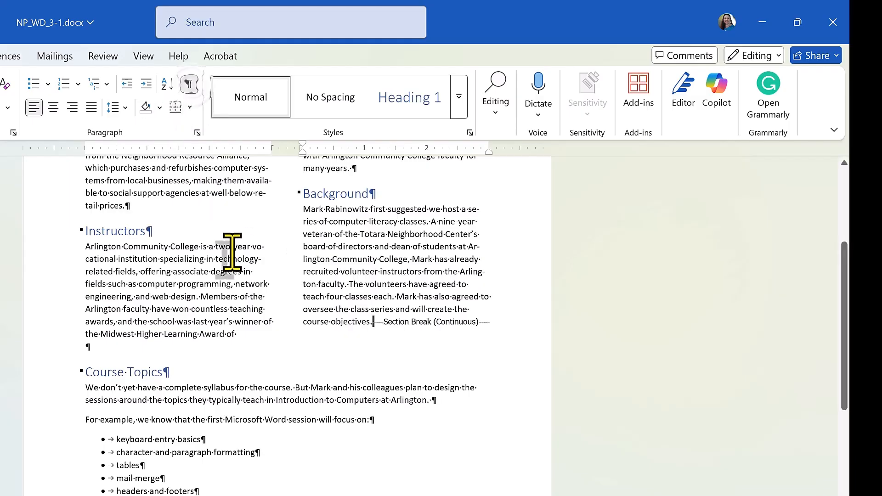
key(Delete)
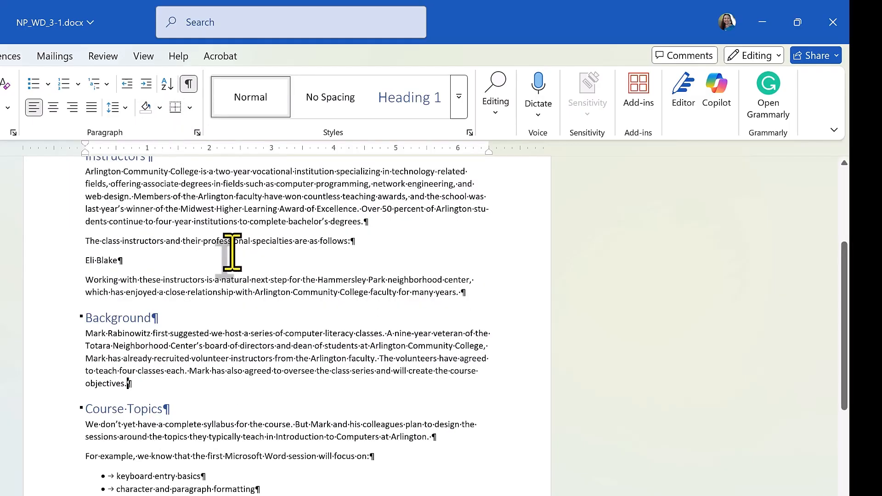
scroll(232, 253, up, 5)
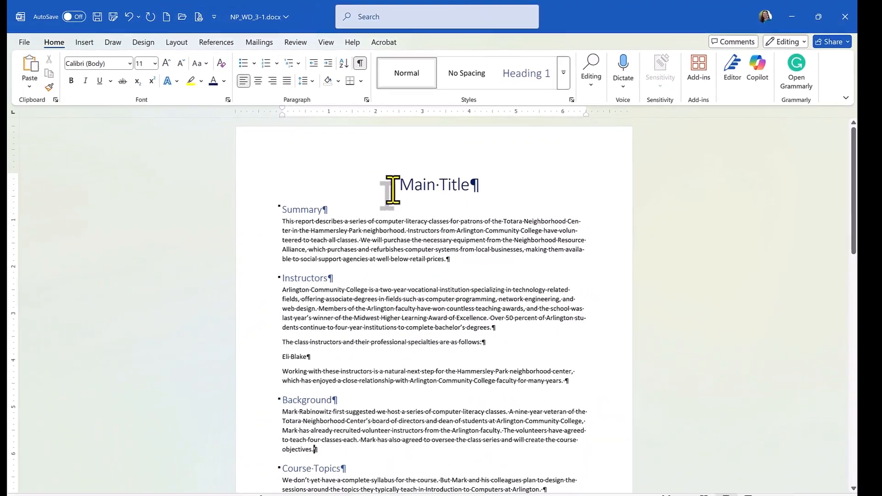
scroll(379, 177, down, 1)
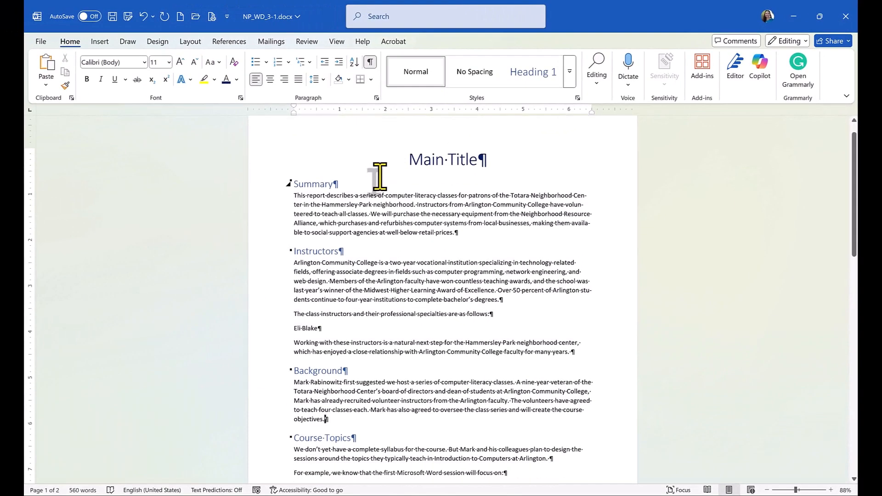
click(369, 62)
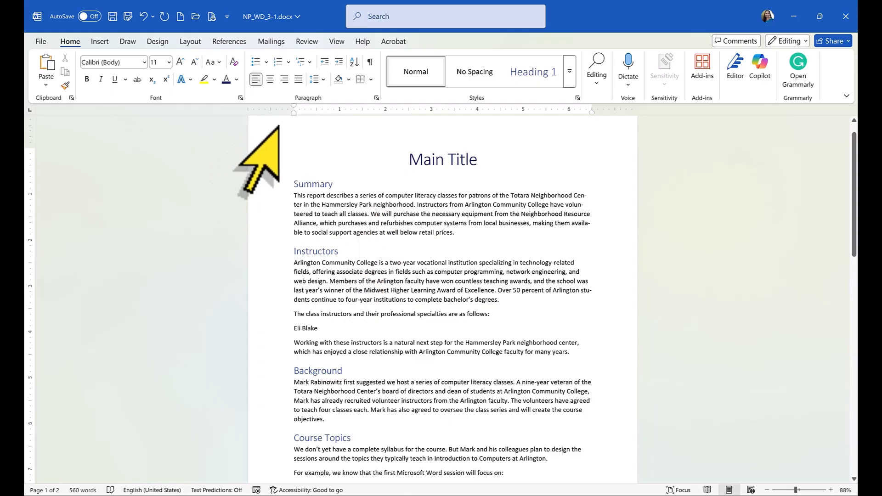
Try a two-column layout on the whole report, review how the text flows, and restore the single-column layout
click(189, 42)
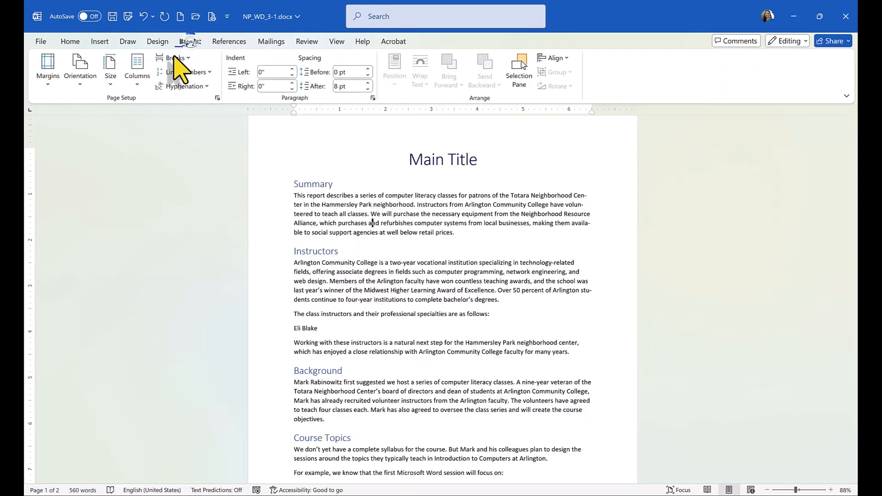
click(137, 76)
click(162, 133)
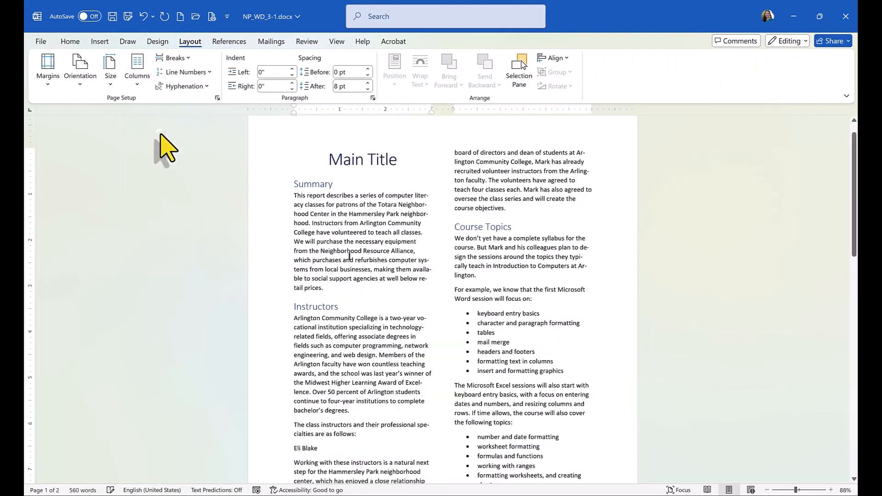
scroll(357, 262, down, 3)
scroll(358, 264, up, 3)
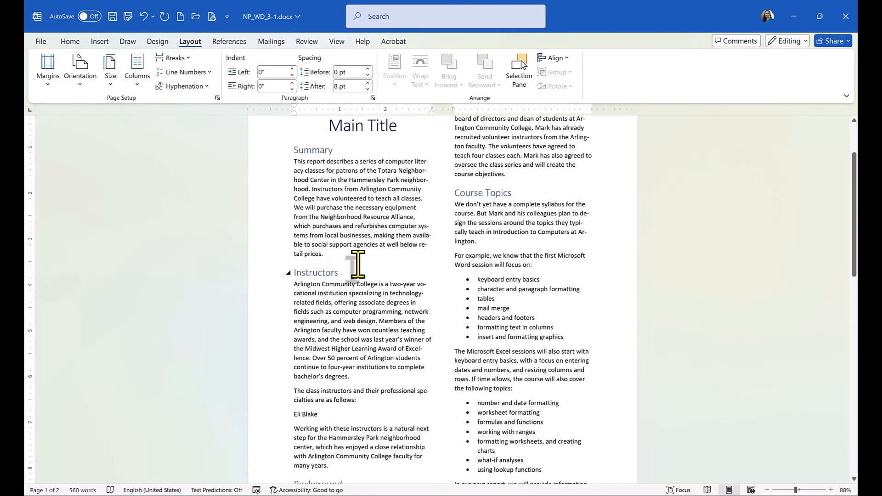
scroll(358, 264, down, 15)
scroll(357, 264, up, 20)
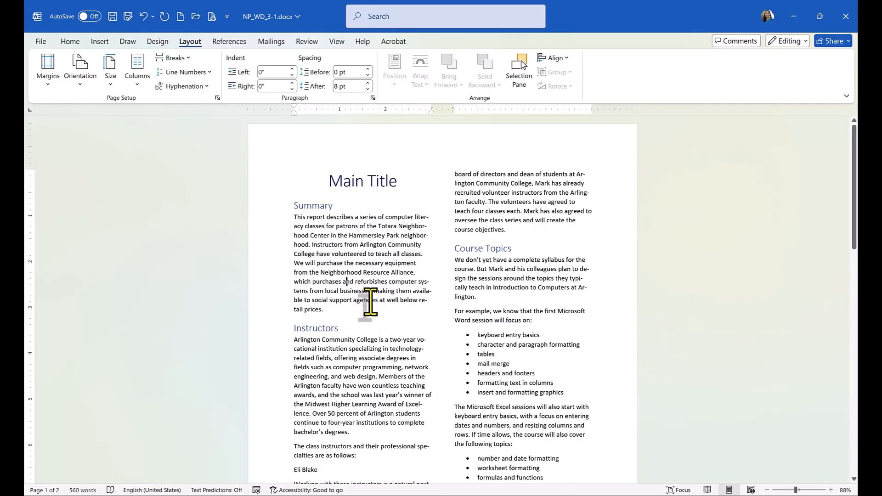
scroll(432, 272, down, 1)
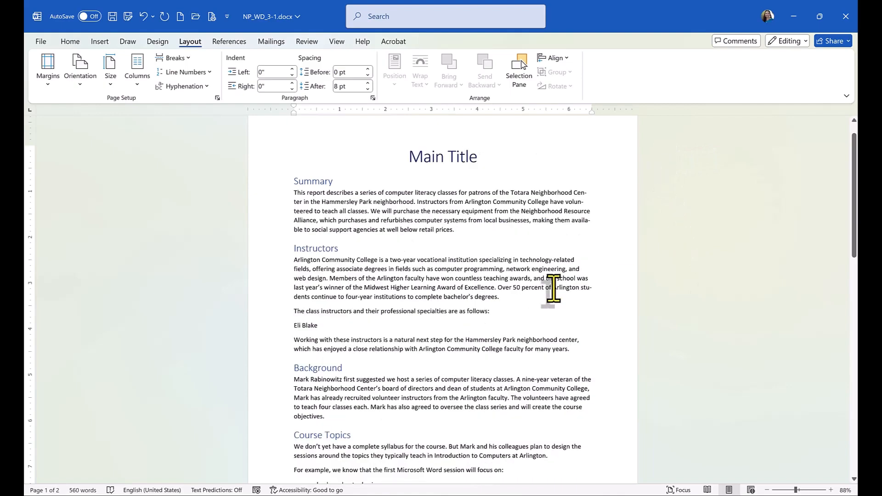
Review the single-column report from the Main Title through the Expenditures section and return to the first page
scroll(475, 273, up, 2)
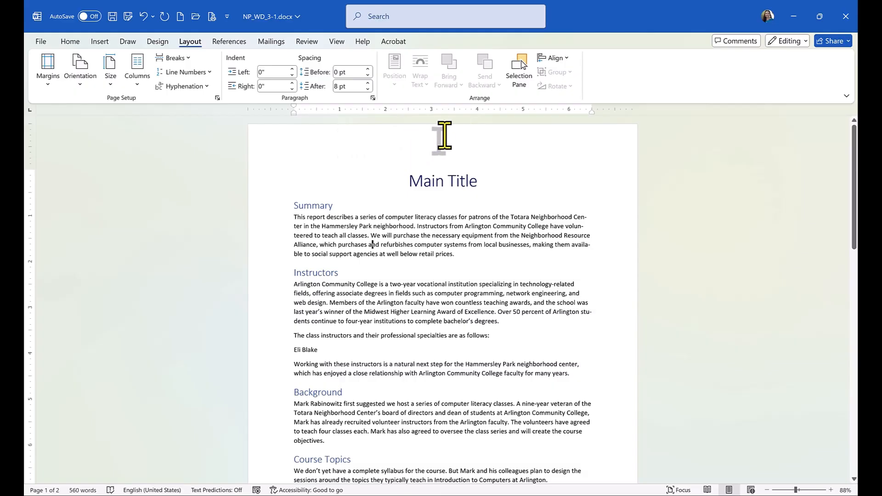
scroll(489, 361, down, 5)
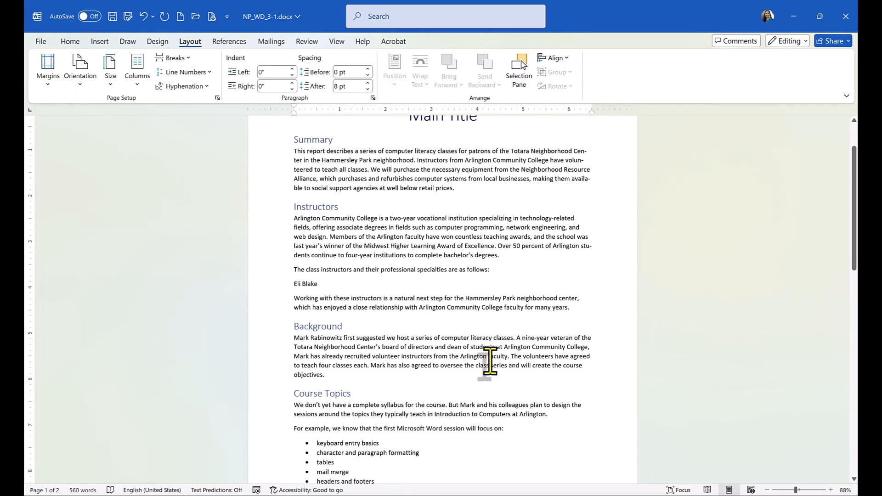
scroll(486, 360, down, 3)
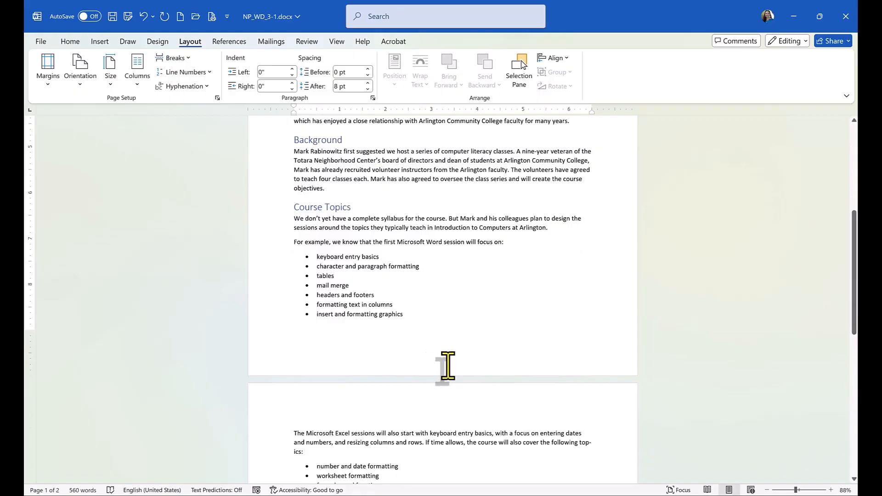
scroll(456, 406, down, 13)
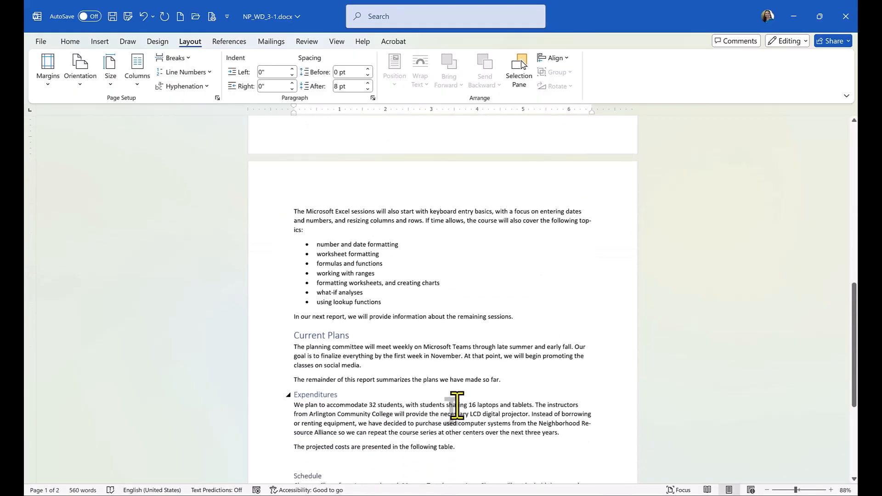
scroll(456, 407, up, 15)
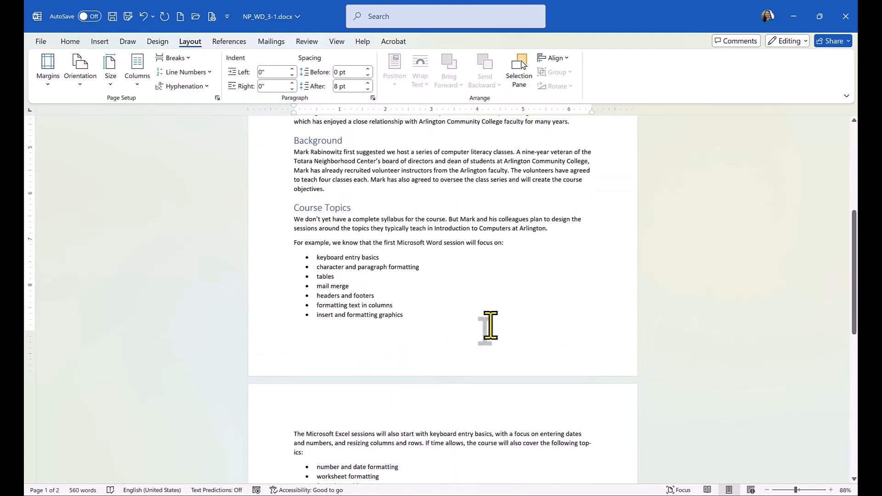
scroll(488, 327, up, 9)
scroll(491, 327, down, 1)
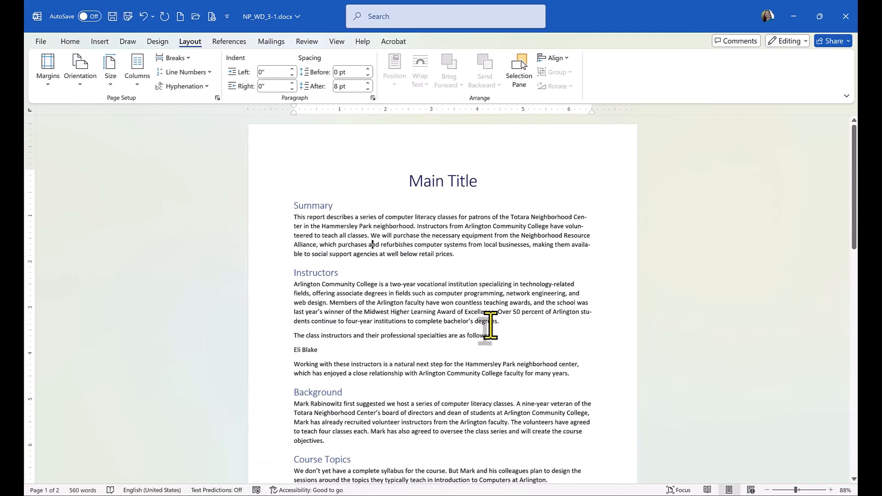
Open the header area above the Main Title to examine the header options, and return to the body text
click(70, 42)
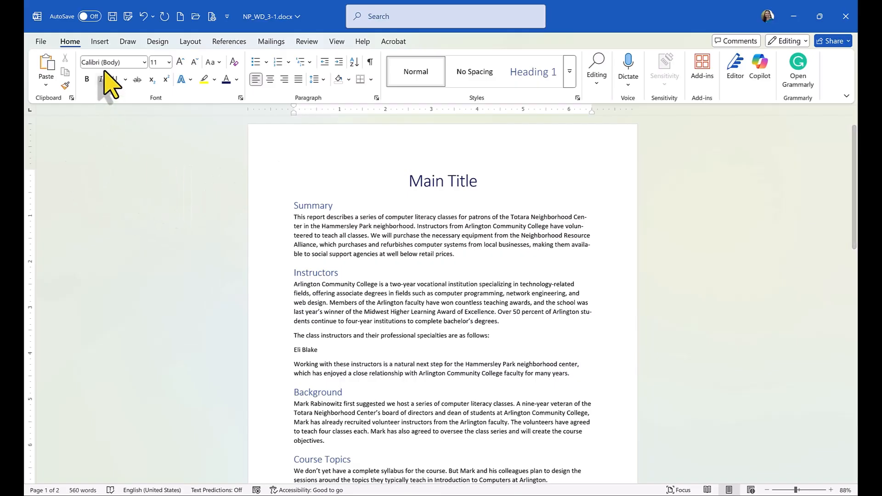
click(100, 41)
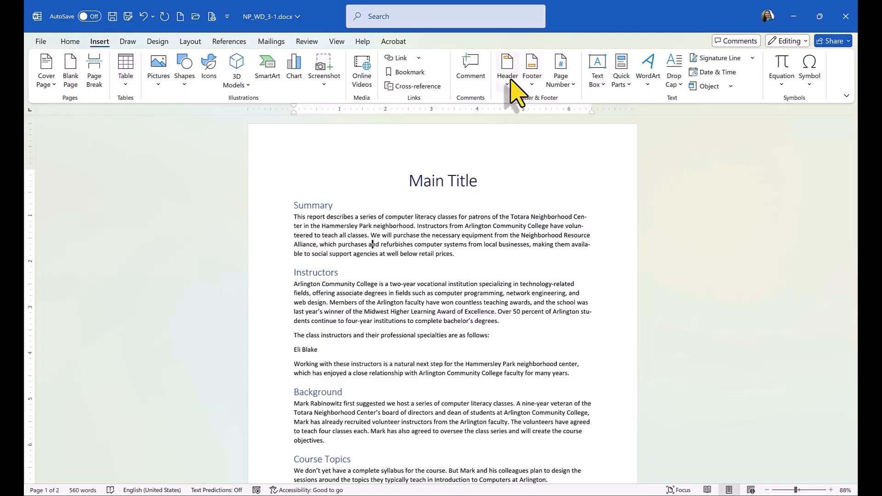
click(70, 42)
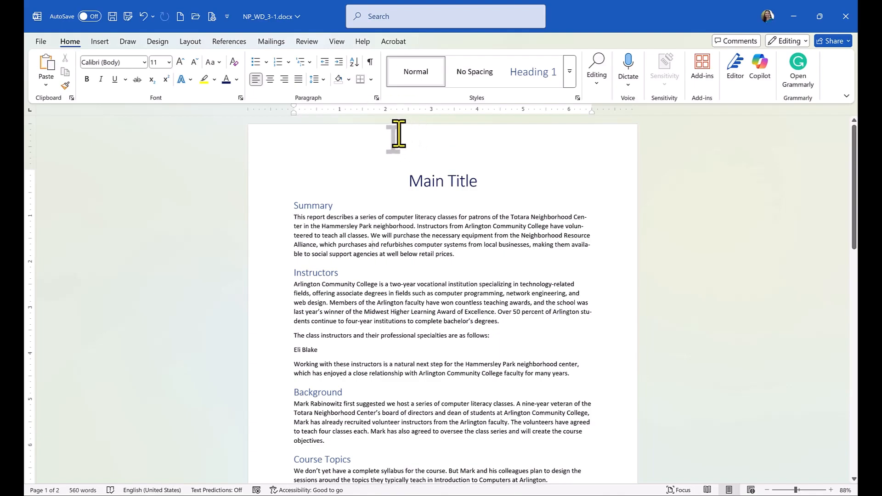
double_click(401, 139)
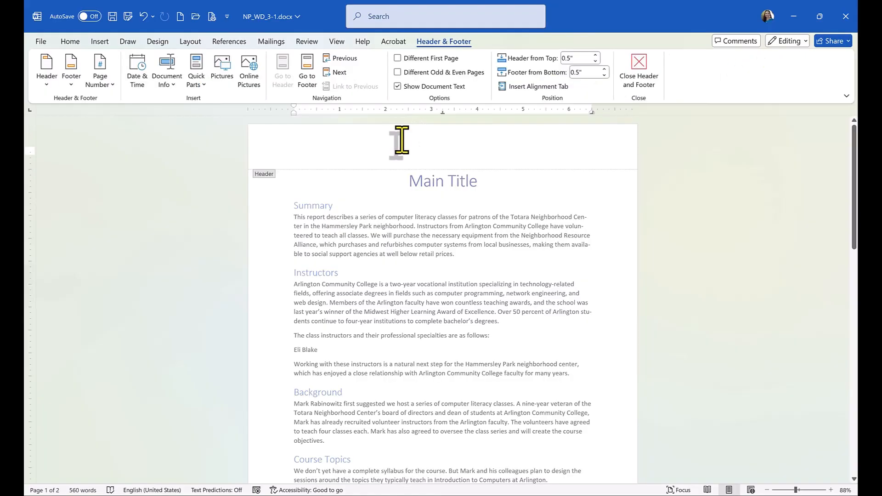
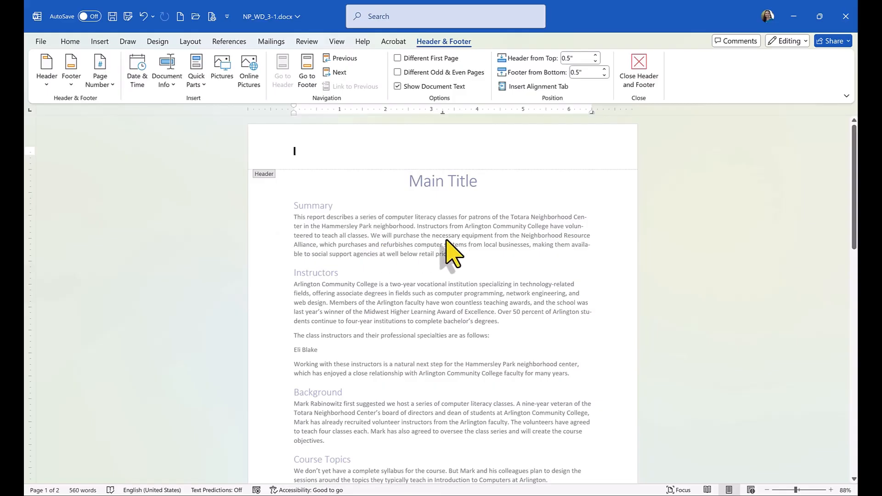
double_click(422, 319)
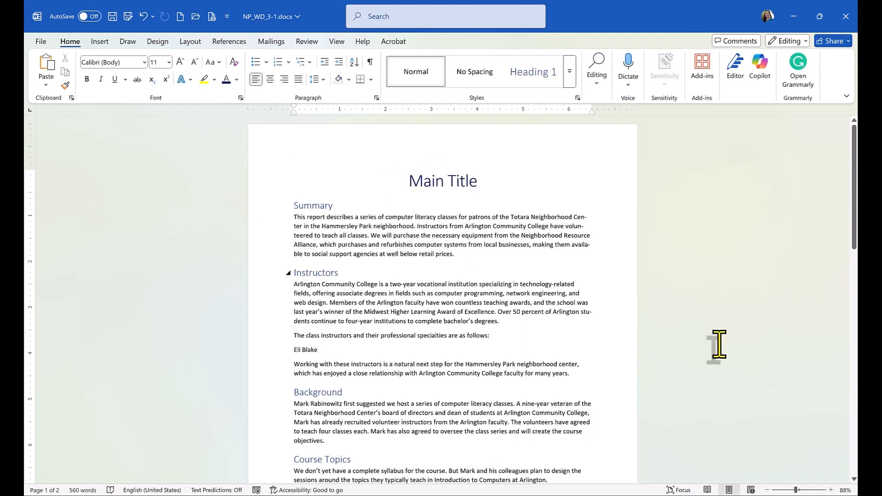
Zoom in on the first page of the report to enlarge the body text
click(830, 490)
click(830, 489)
click(830, 490)
click(830, 490)
click(830, 490)
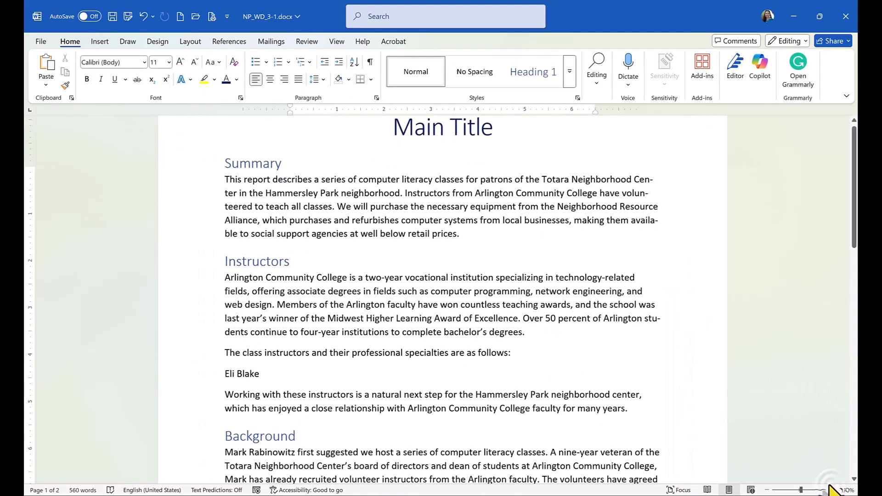
Add the header text "Chapter One" above the Main Title and return to the body text
click(831, 490)
scroll(591, 354, up, 3)
scroll(591, 354, down, 1)
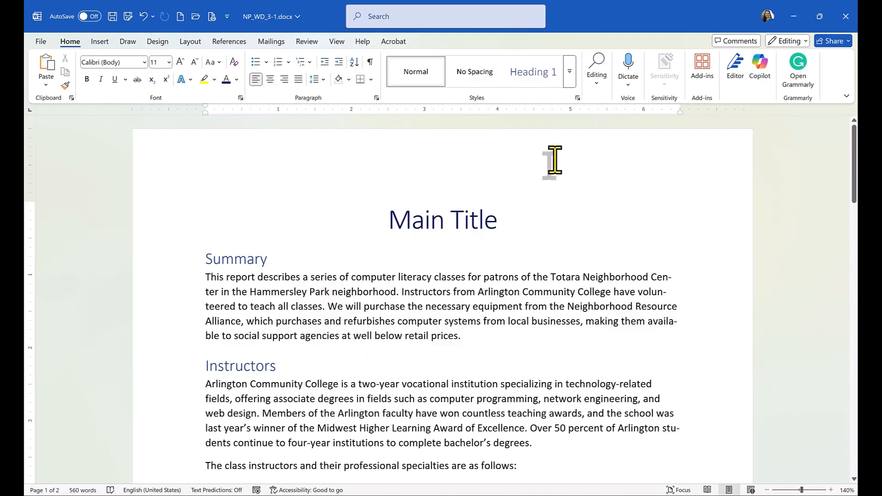
double_click(413, 147)
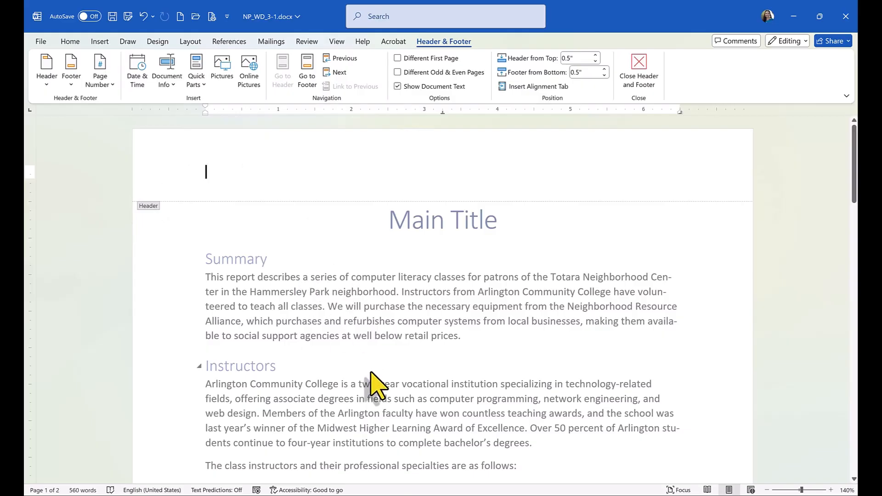
text(Chapter One)
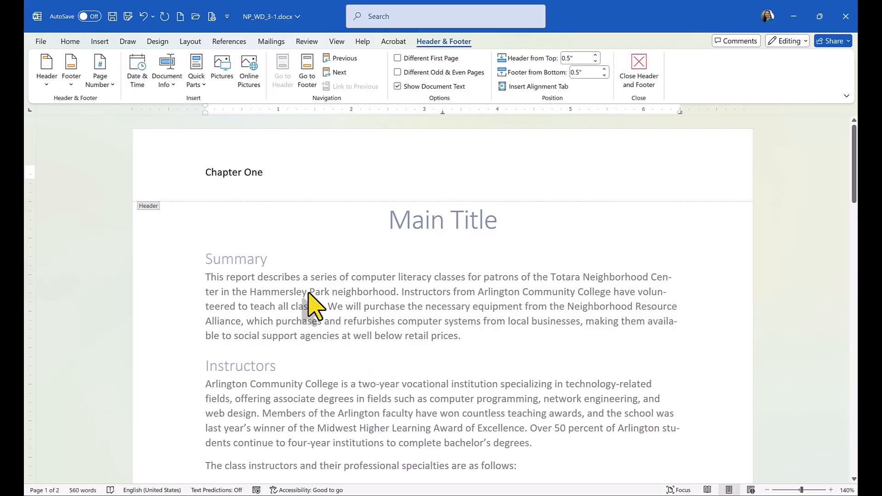
double_click(417, 357)
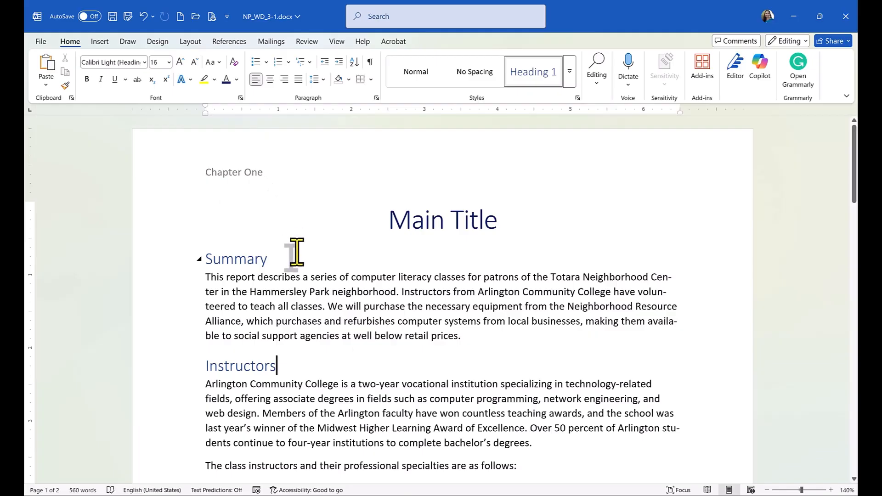
click(294, 363)
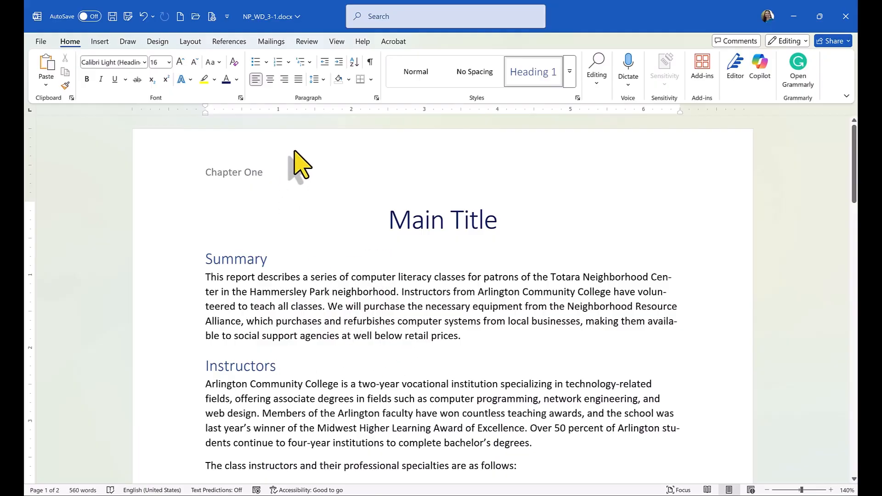
Check the header on the second page and go back to the end of the first page
scroll(371, 325, down, 2)
scroll(372, 325, down, 7)
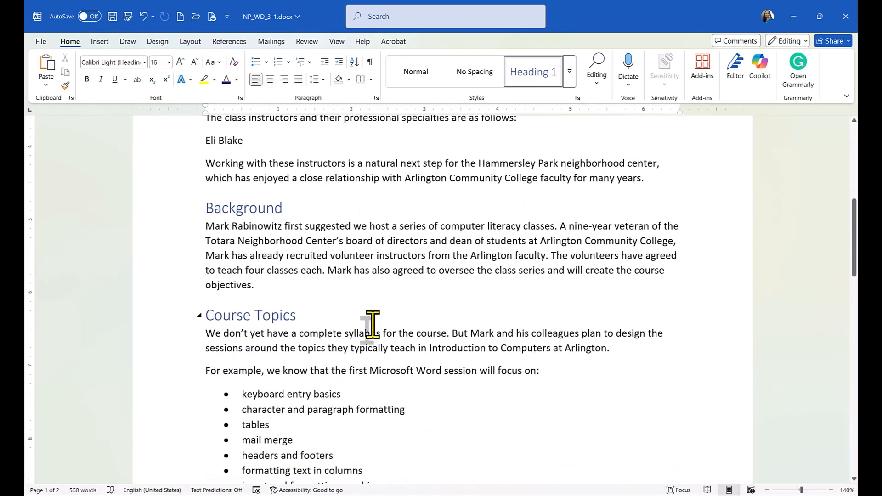
scroll(371, 325, down, 11)
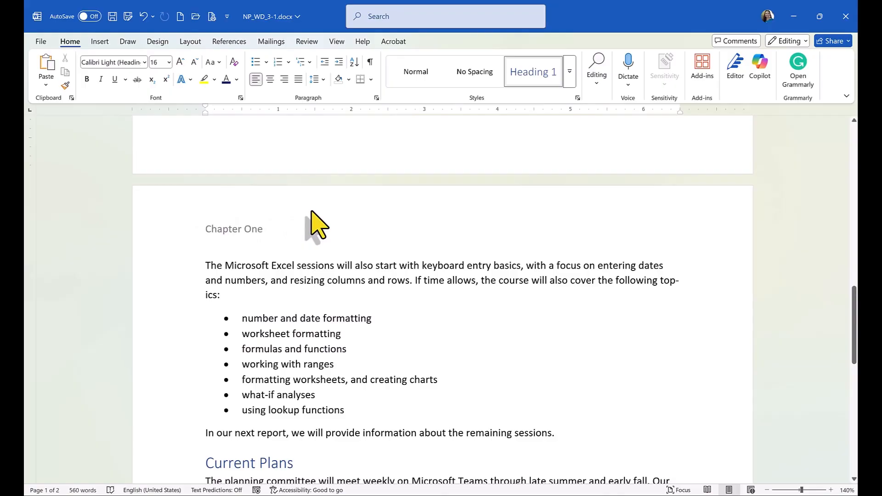
scroll(311, 216, up, 5)
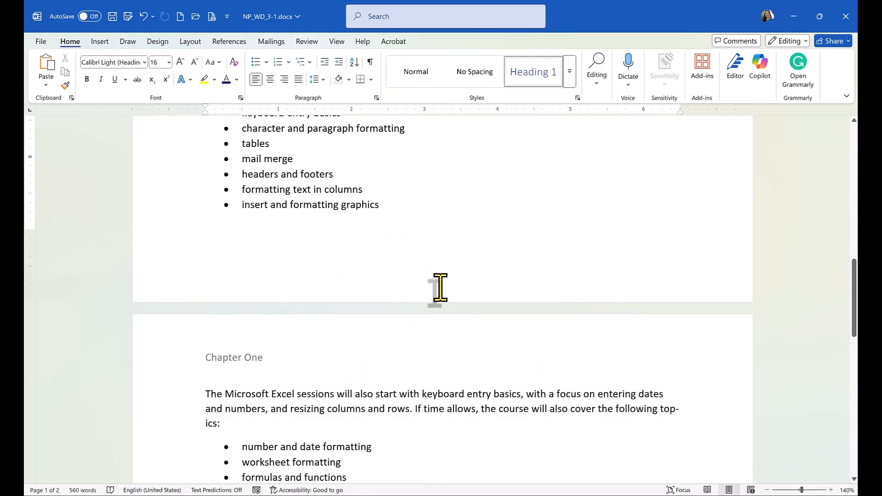
Insert a centred Plain Number 2 page number in the first page's footer and return to the body text
double_click(440, 287)
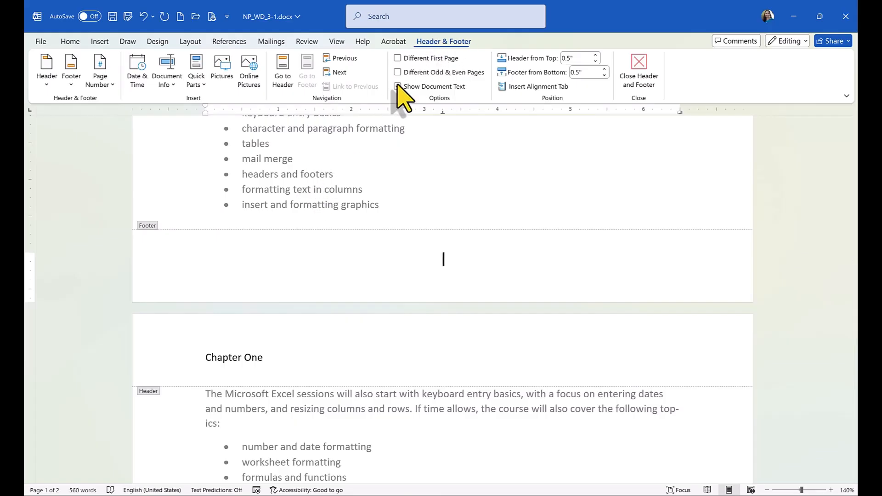
double_click(352, 149)
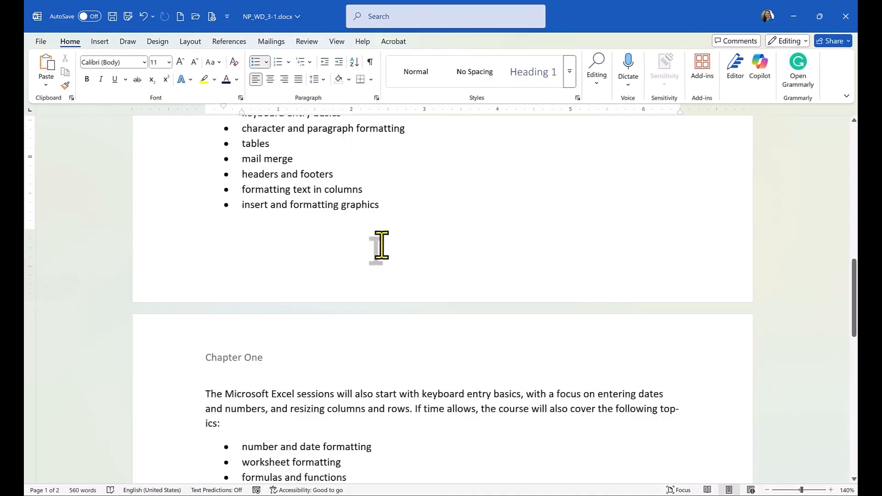
double_click(401, 282)
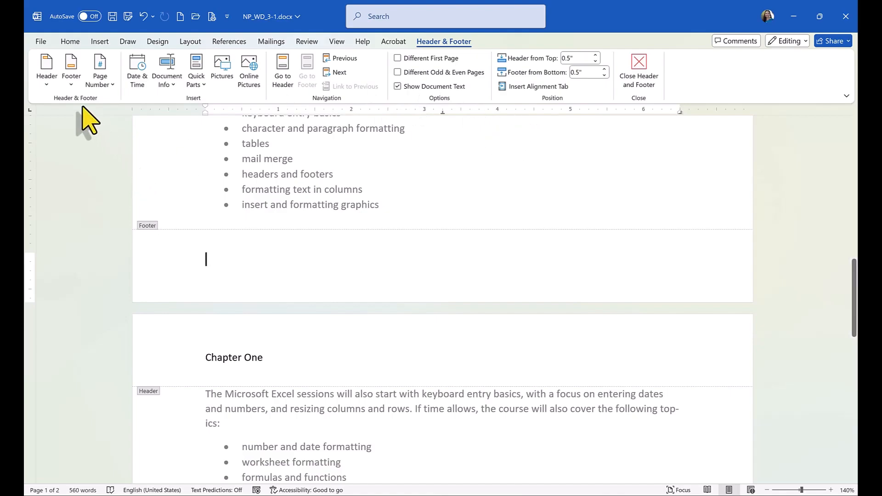
click(102, 83)
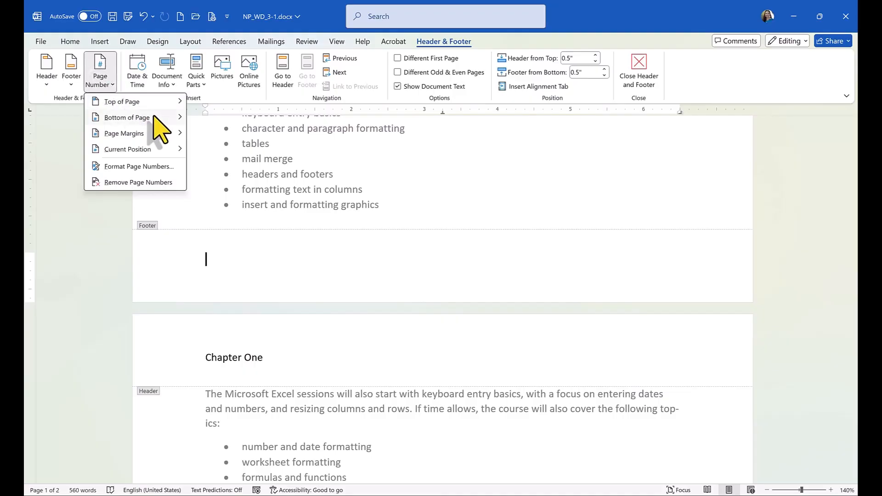
mouse_move(156, 120)
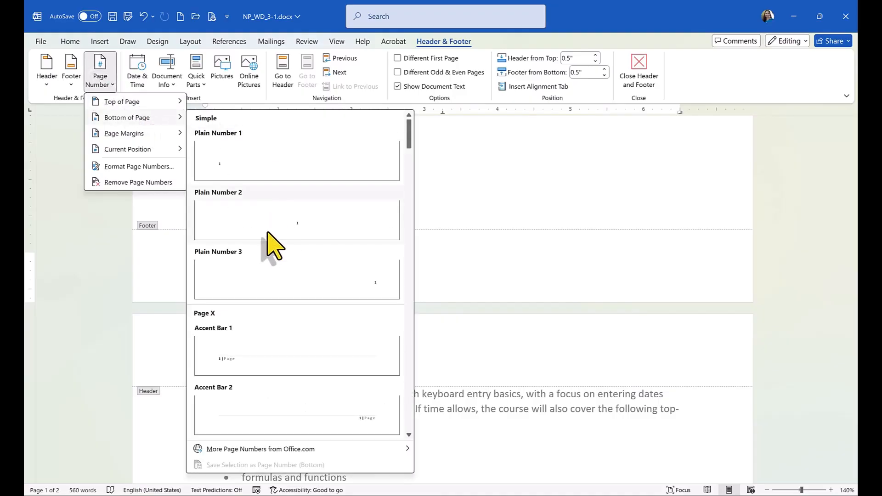
click(303, 232)
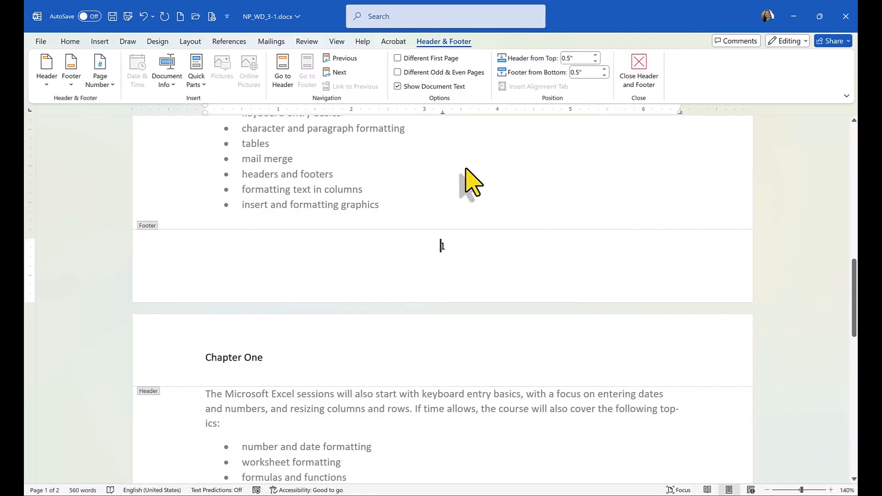
double_click(448, 162)
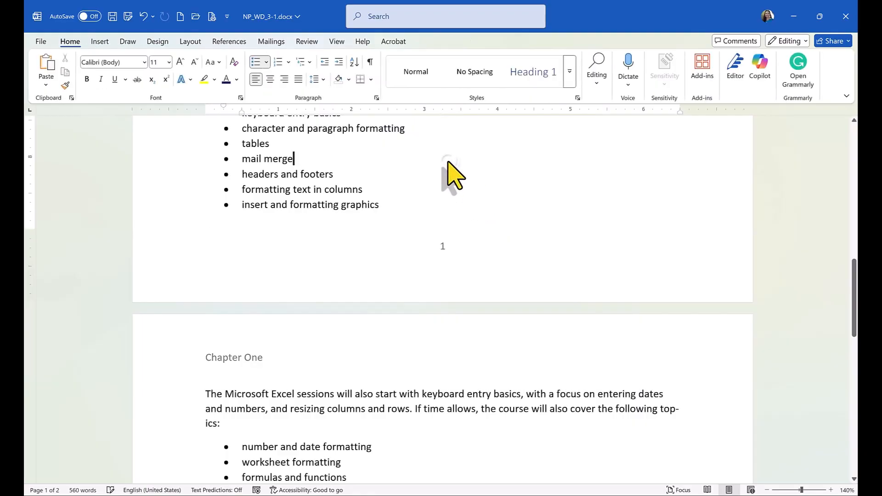
Review the headers and page numbers through the end of the second page, and move back up the report
scroll(448, 161, down, 1)
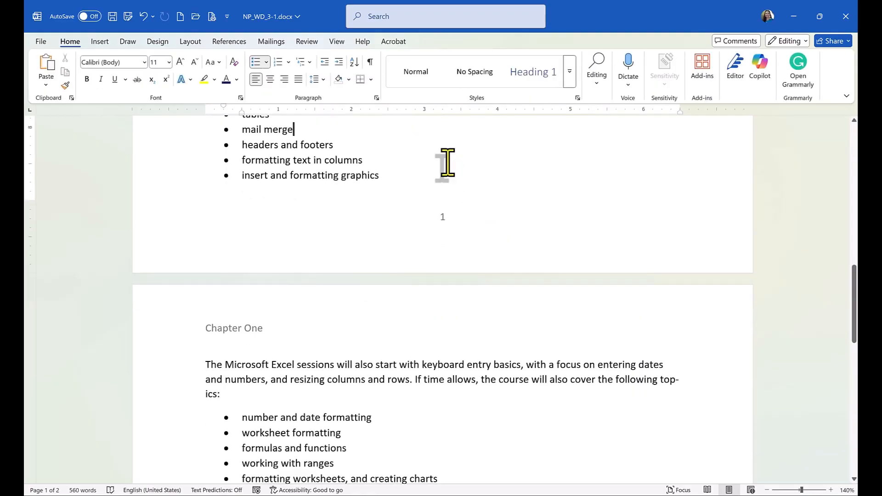
scroll(473, 325, down, 8)
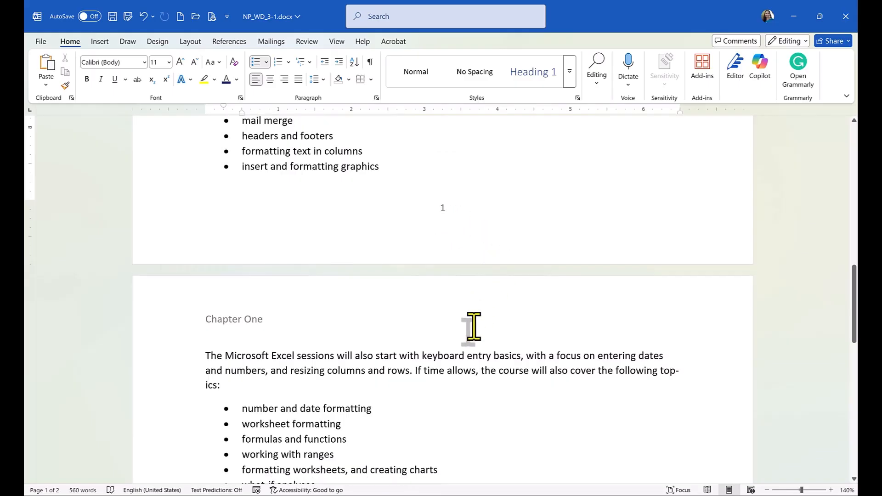
scroll(472, 326, down, 12)
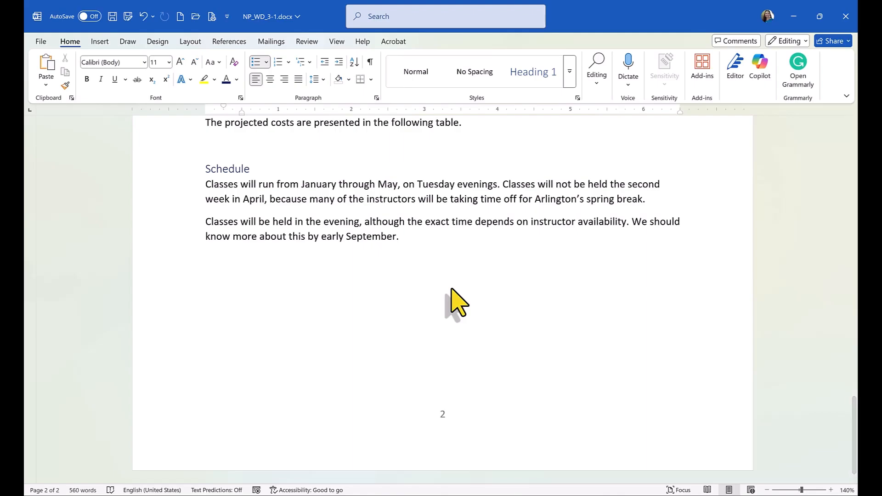
scroll(450, 289, up, 1)
scroll(451, 289, up, 20)
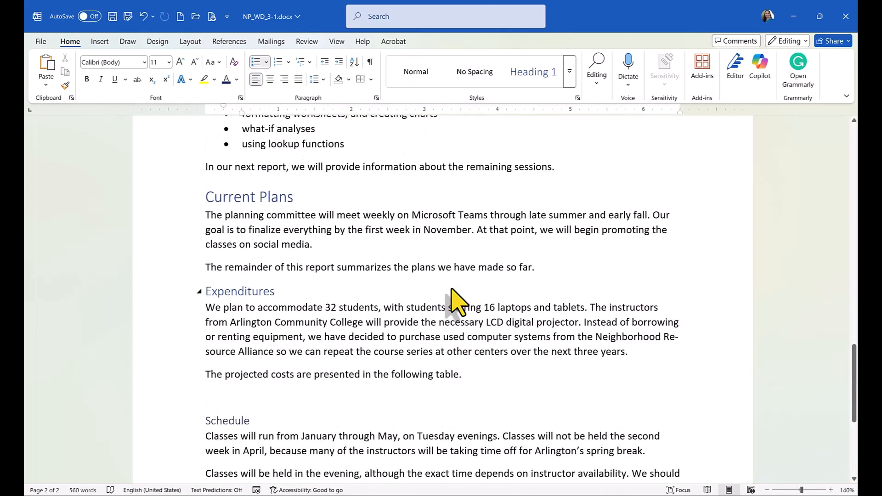
scroll(452, 301, up, 10)
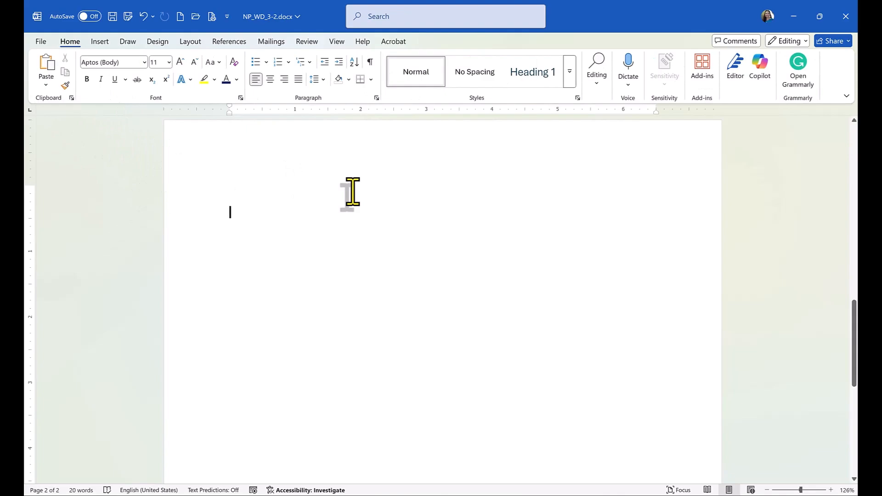
Open the SmartArt graphic choices for the blank page and browse the Hierarchy, Matrix, Process, Relationship and Pyramid layouts
click(103, 40)
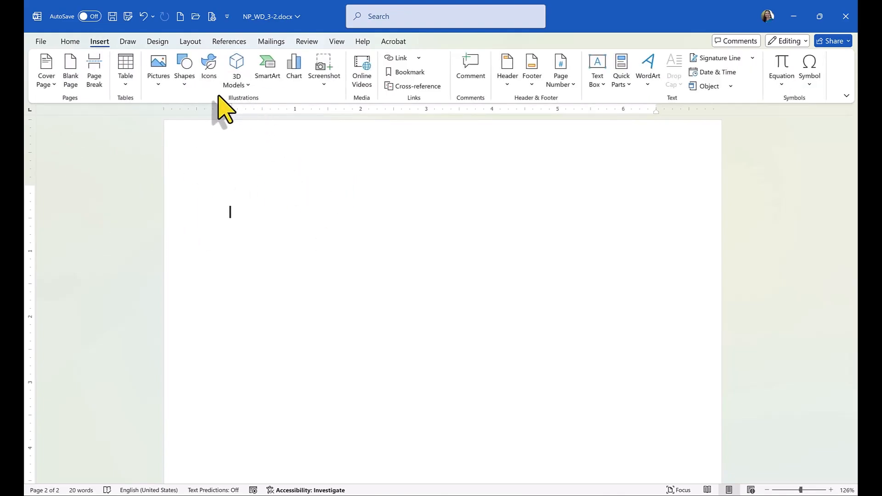
click(271, 65)
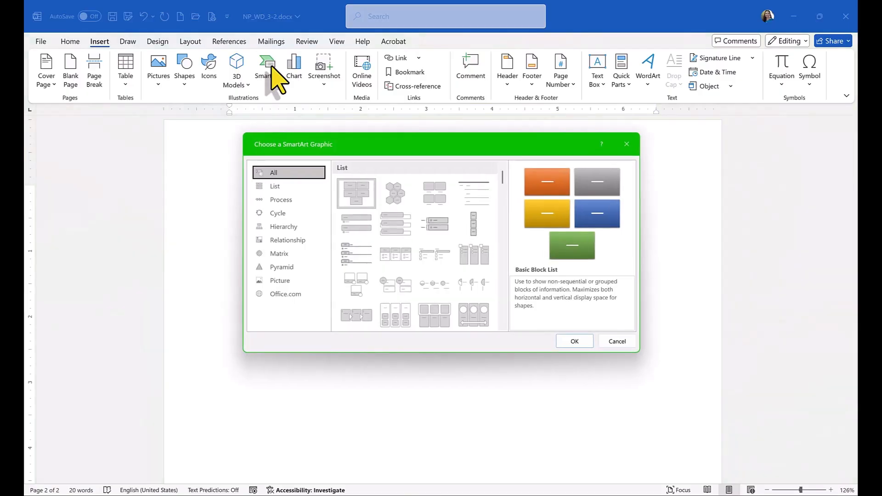
drag(412, 144, 430, 147)
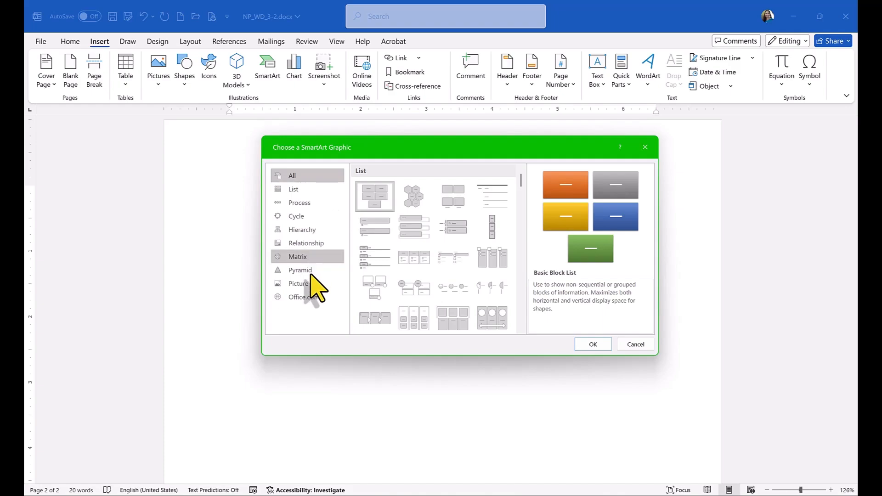
click(303, 231)
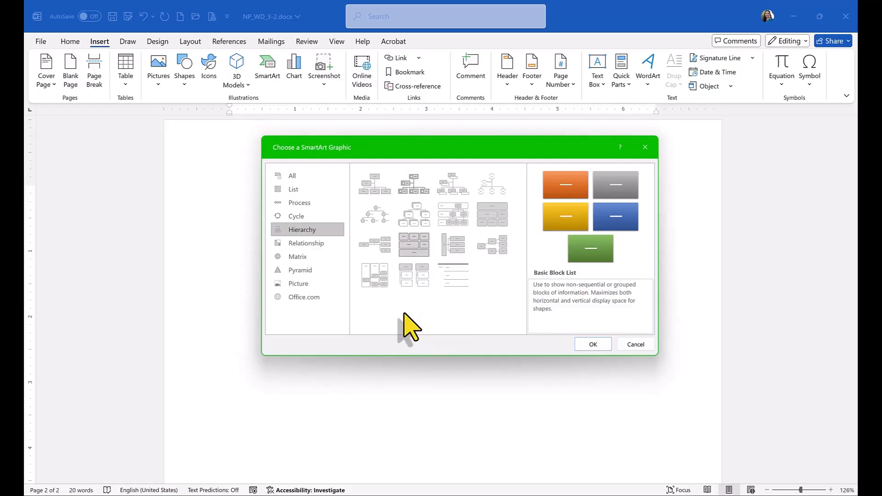
click(317, 257)
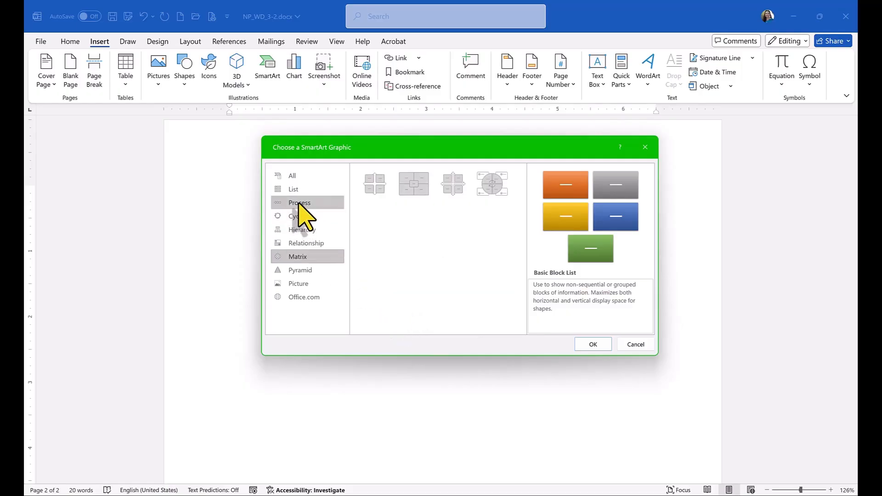
click(301, 204)
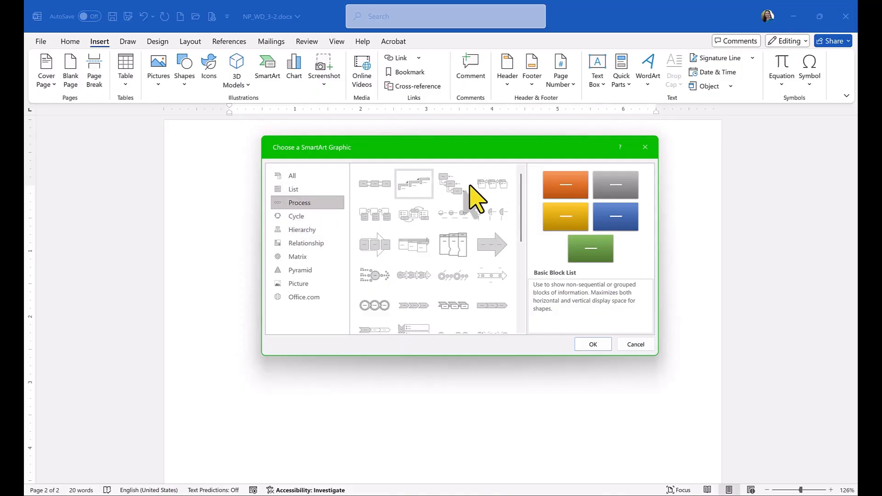
scroll(523, 194, down, 1)
mouse_move(523, 189)
mouse_down()
mouse_move(529, 294)
mouse_move(517, 175)
mouse_up()
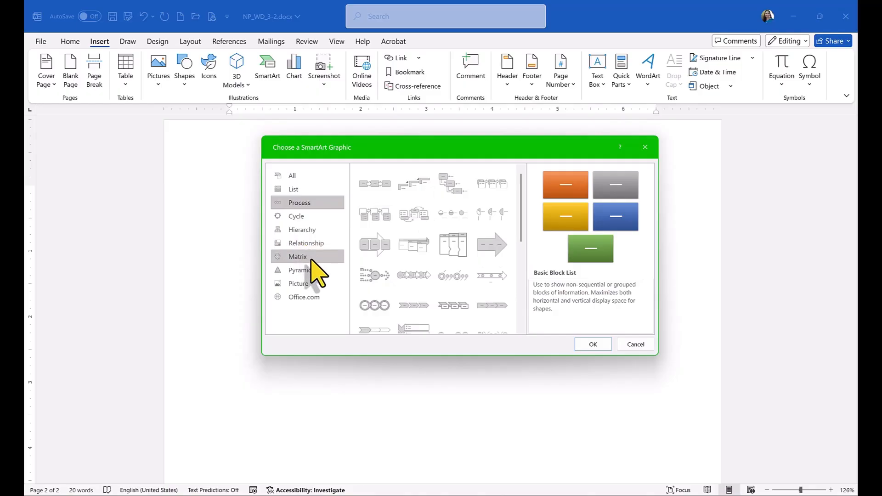
click(308, 232)
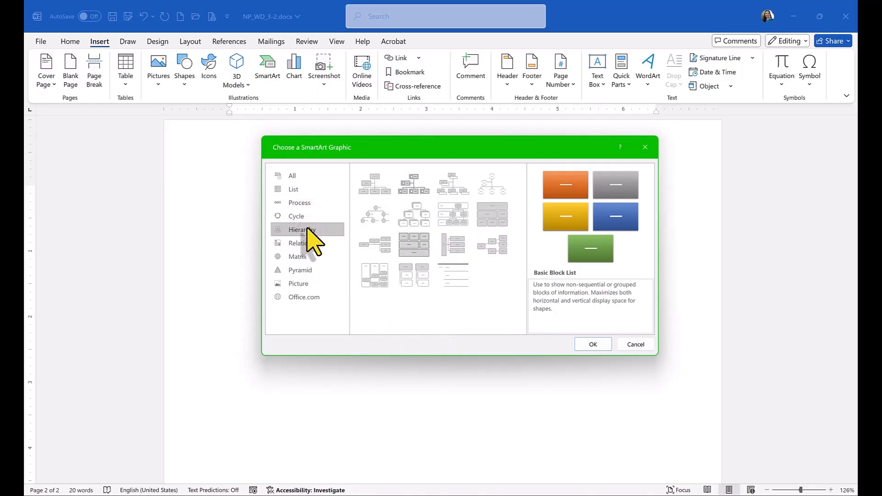
click(309, 203)
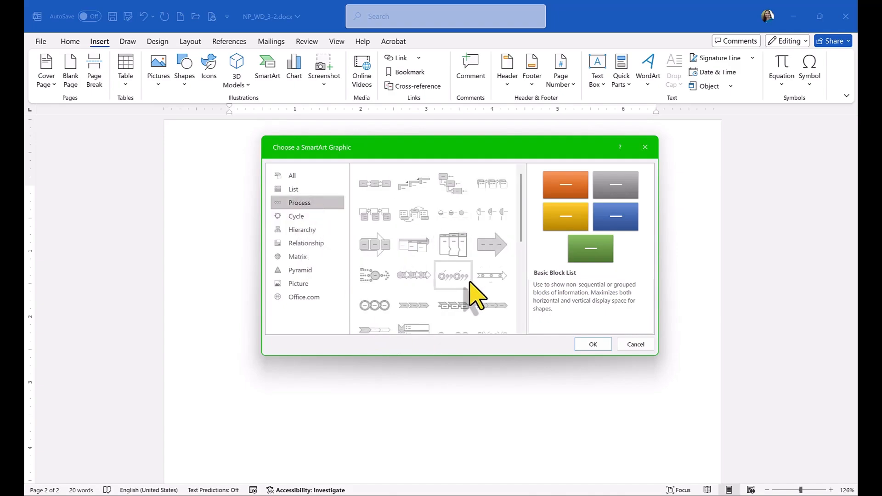
click(307, 230)
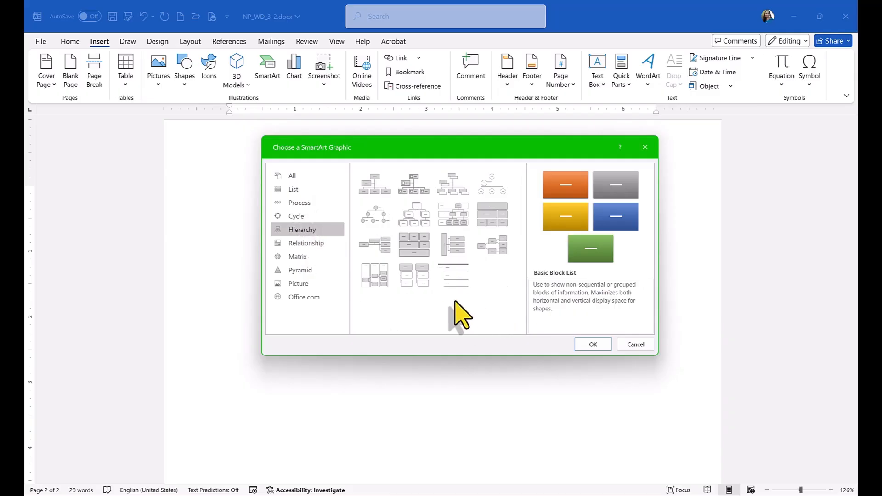
click(306, 244)
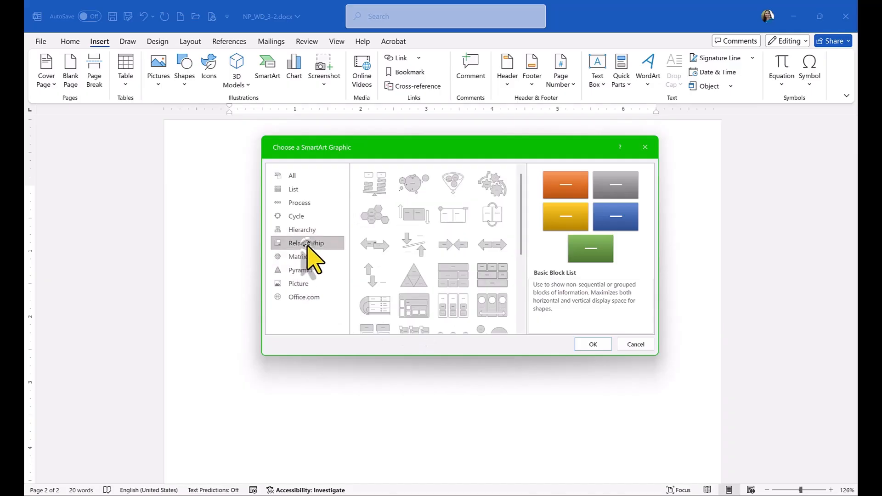
click(299, 270)
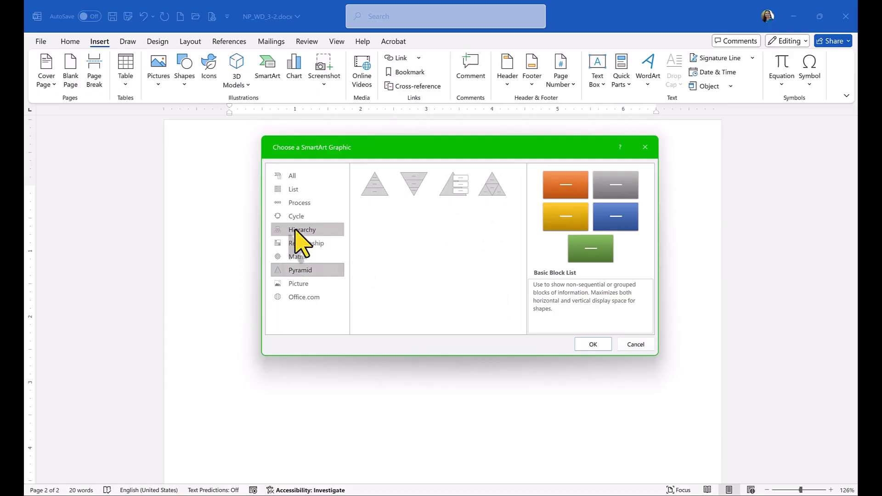
click(298, 230)
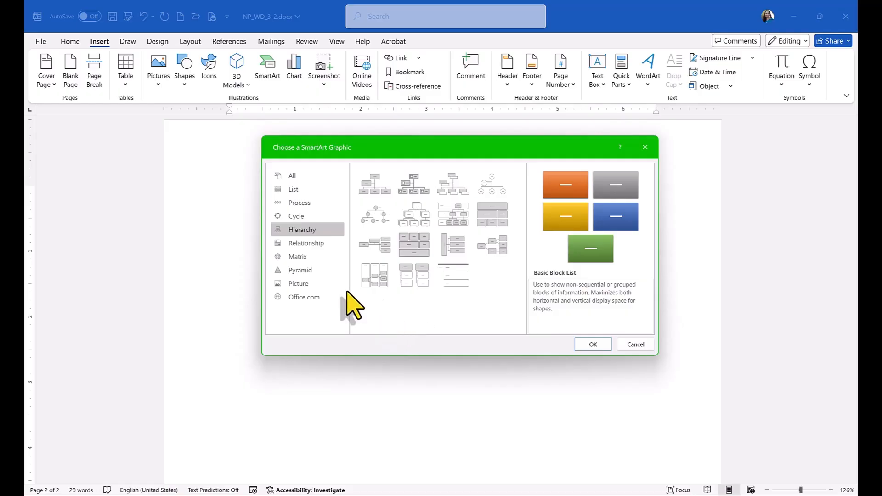
Insert a Circle Process SmartArt graphic from the Process category on the blank page and look over its formatting and design options
click(306, 203)
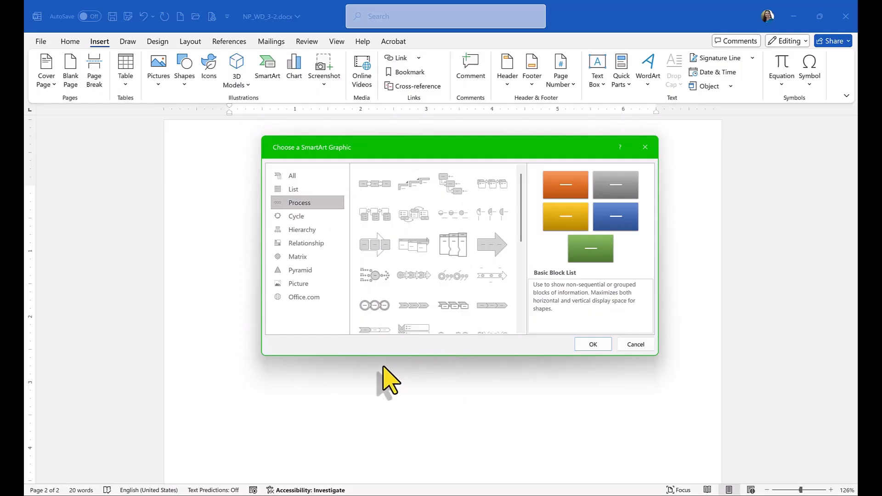
click(376, 305)
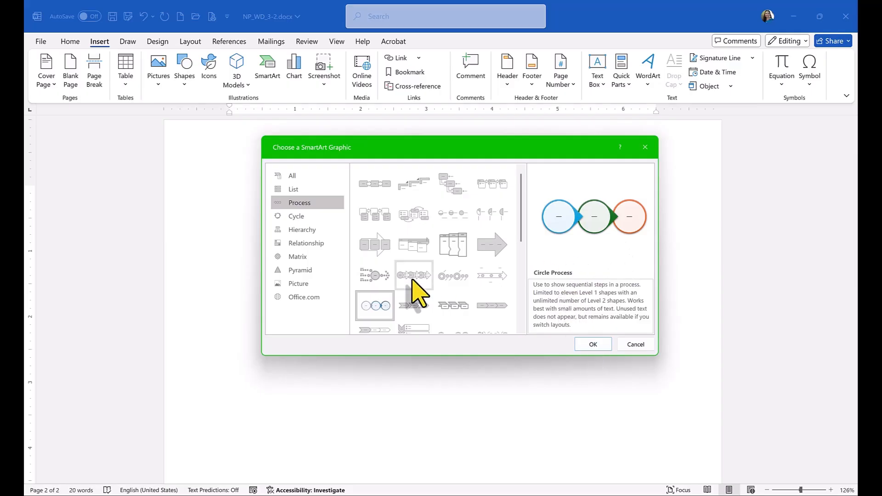
click(603, 346)
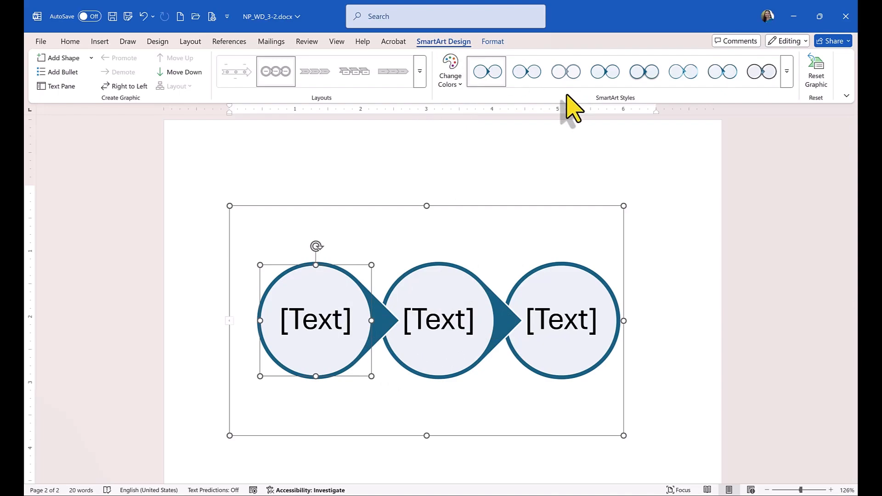
click(493, 42)
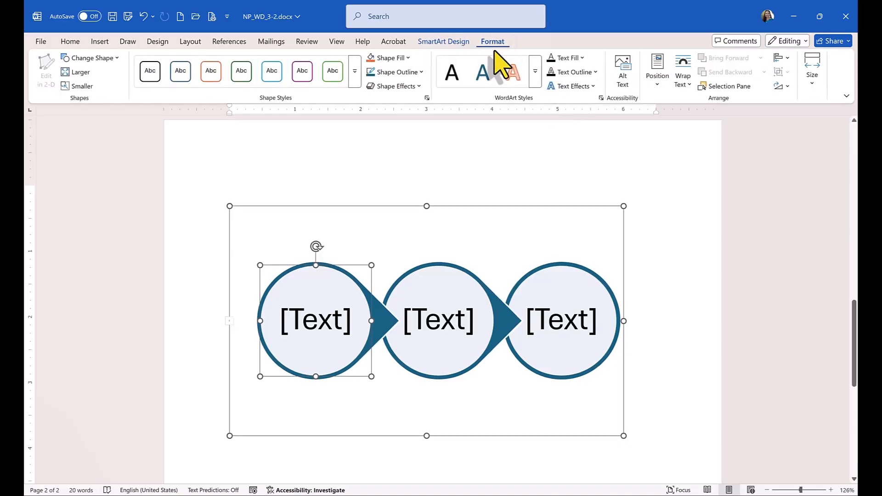
click(445, 42)
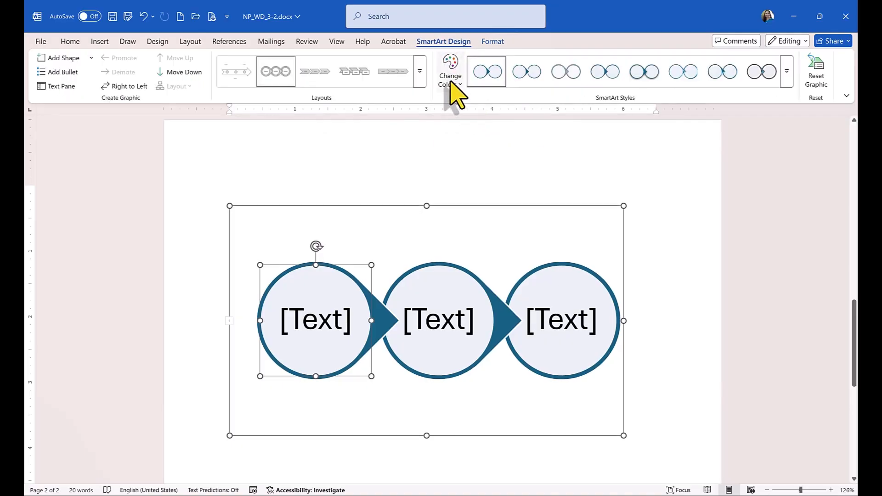